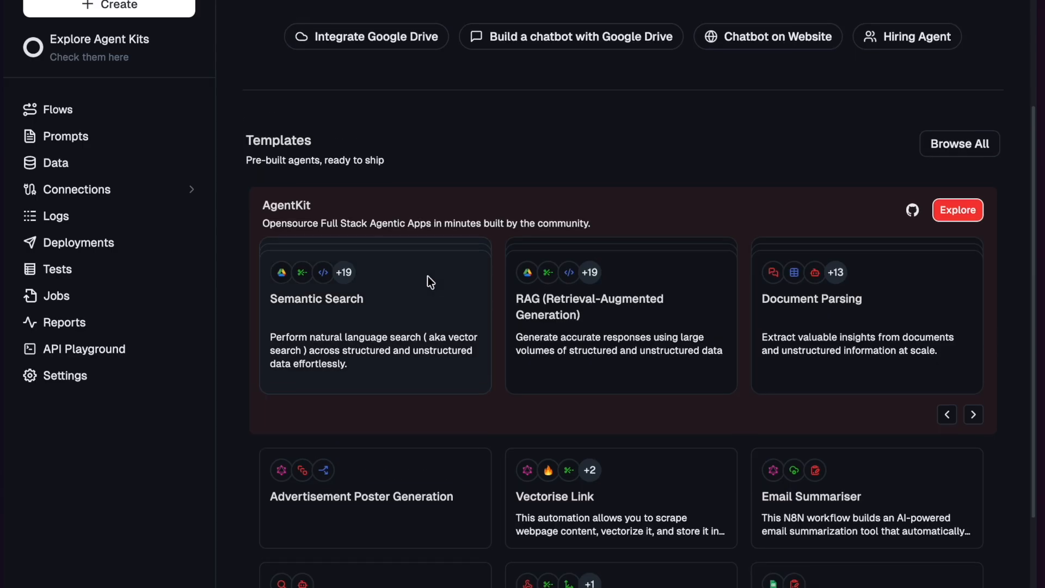
- Open the RAG (Retrieval-Augmented Generation) template and start building it
click(568, 318)
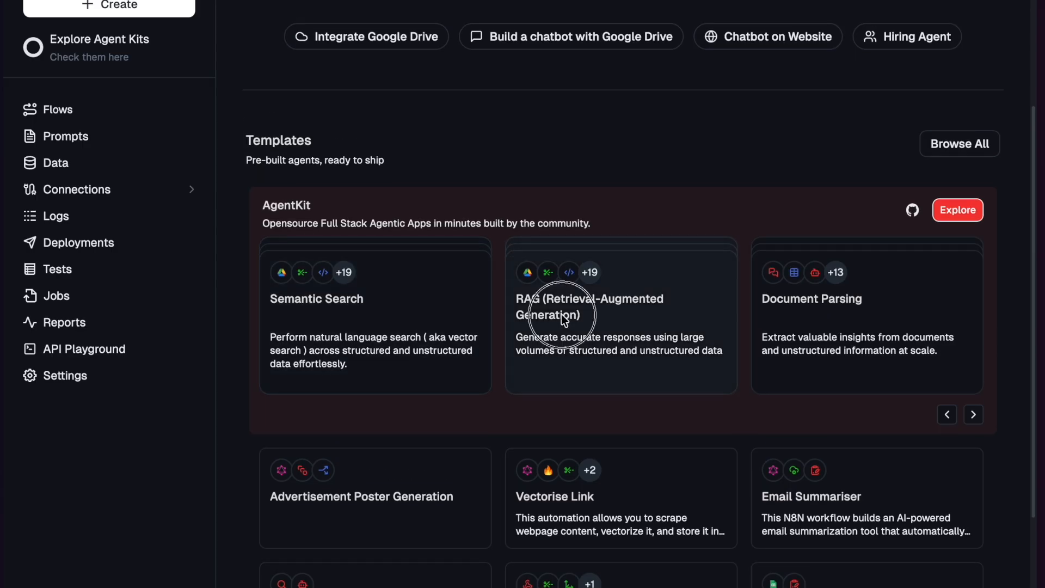
scroll(525, 352, down, 15)
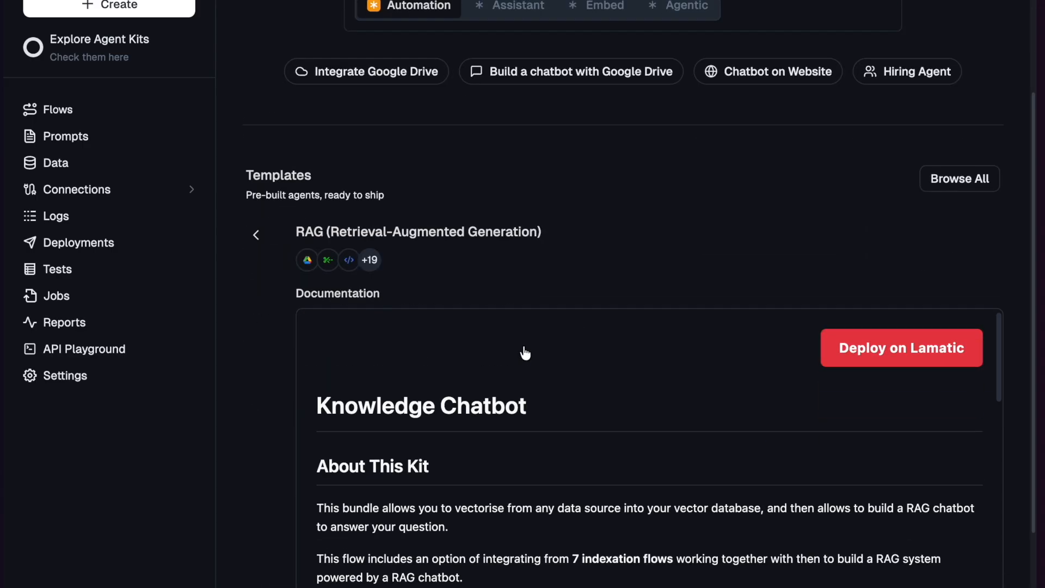
scroll(438, 205, down, 5)
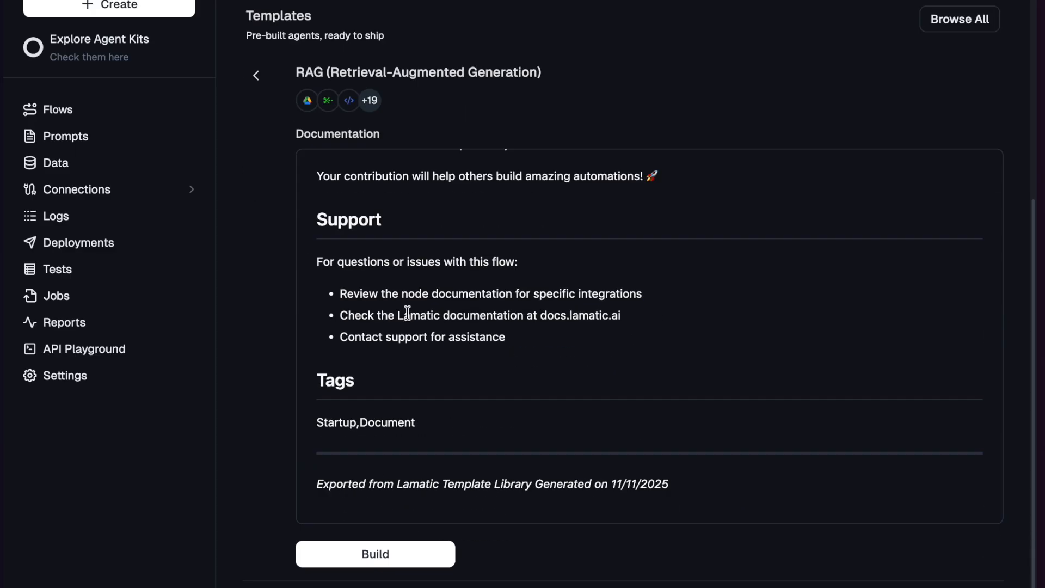
click(361, 551)
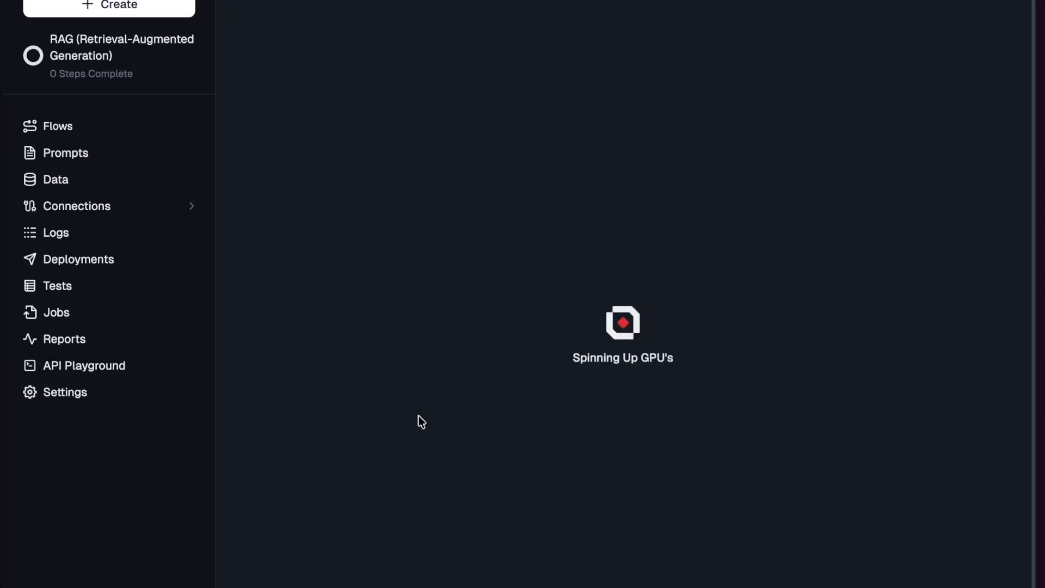
- Choose Google Drive indexation as the data source flow for the Knowledge Chatbot and start the build
click(451, 254)
click(473, 288)
scroll(473, 289, down, 5)
scroll(471, 284, down, 2)
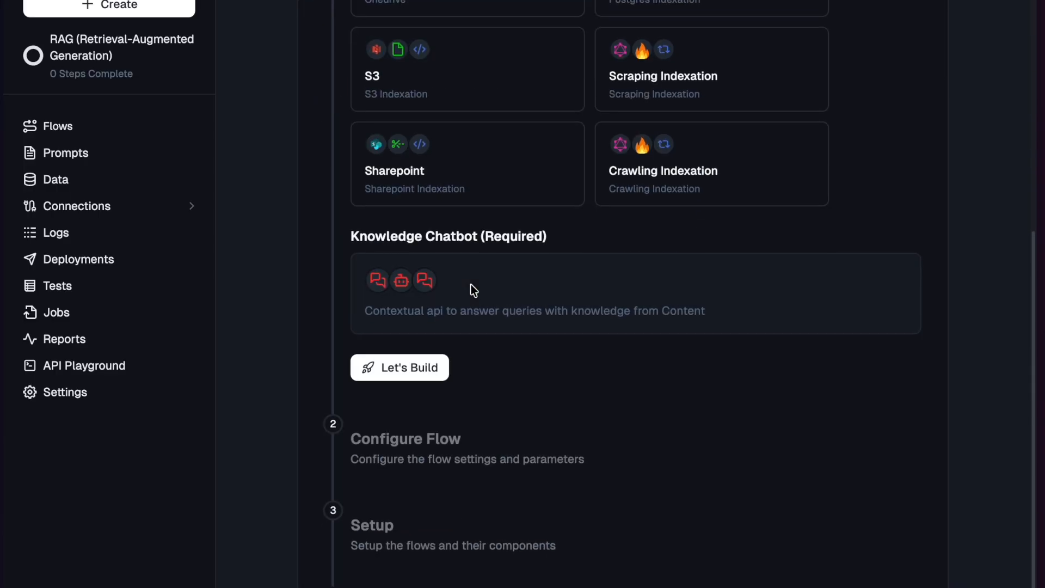
click(417, 369)
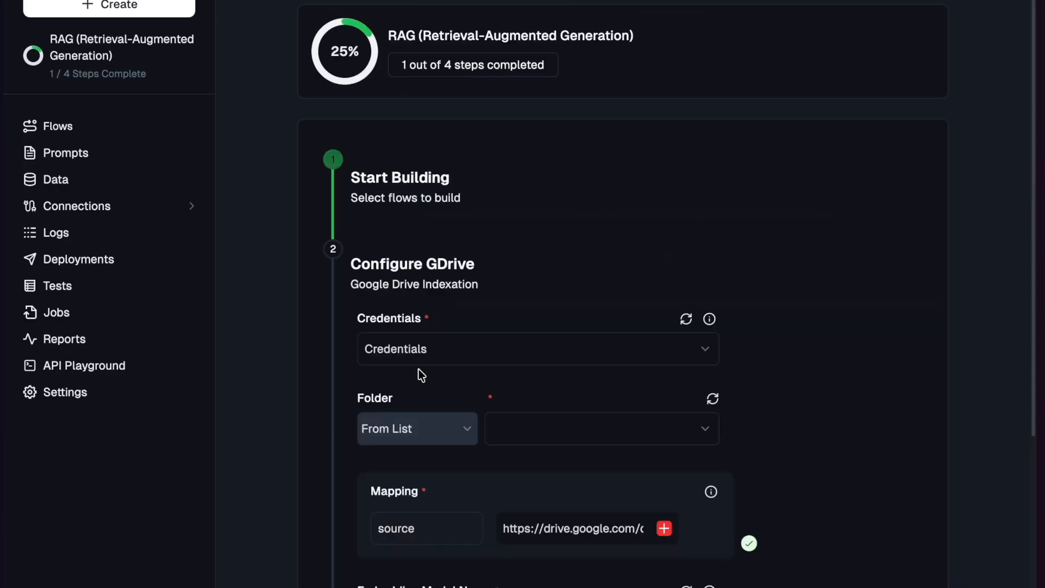
- Add a Google Drive OAuth credential and authorize Lamatic.ai's access with a Google account
click(522, 345)
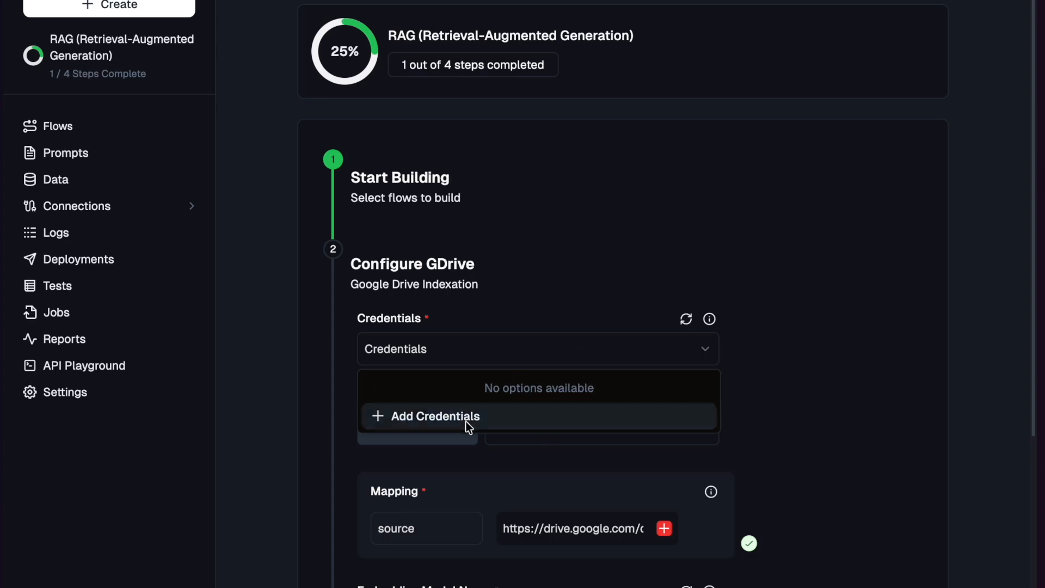
click(445, 417)
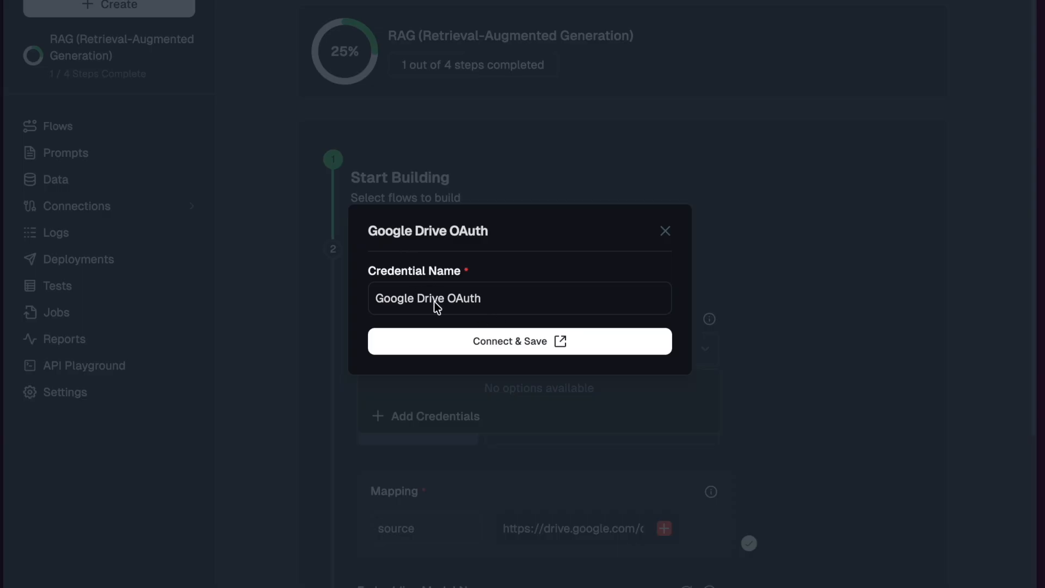
click(464, 336)
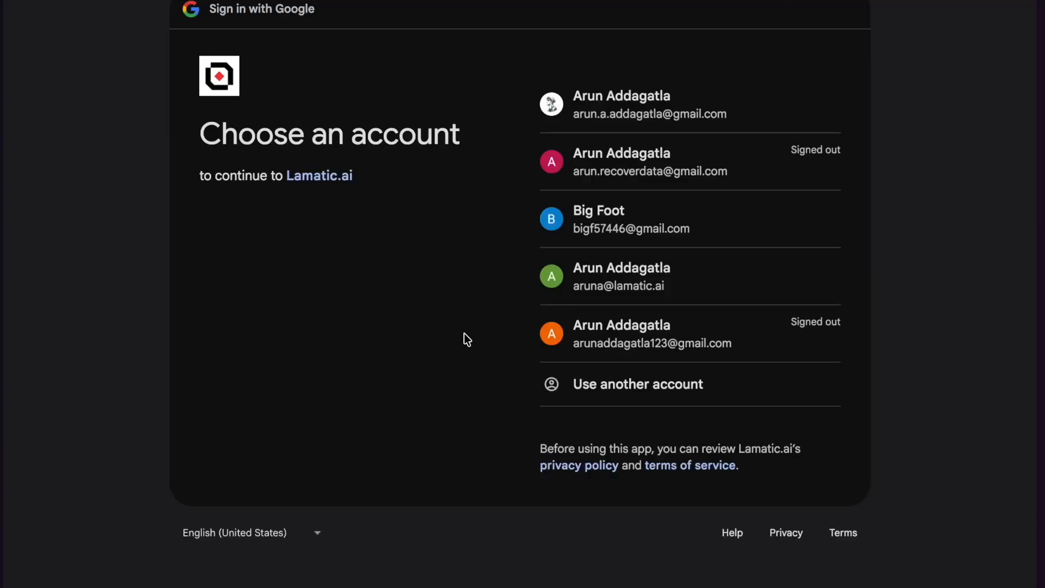
click(672, 288)
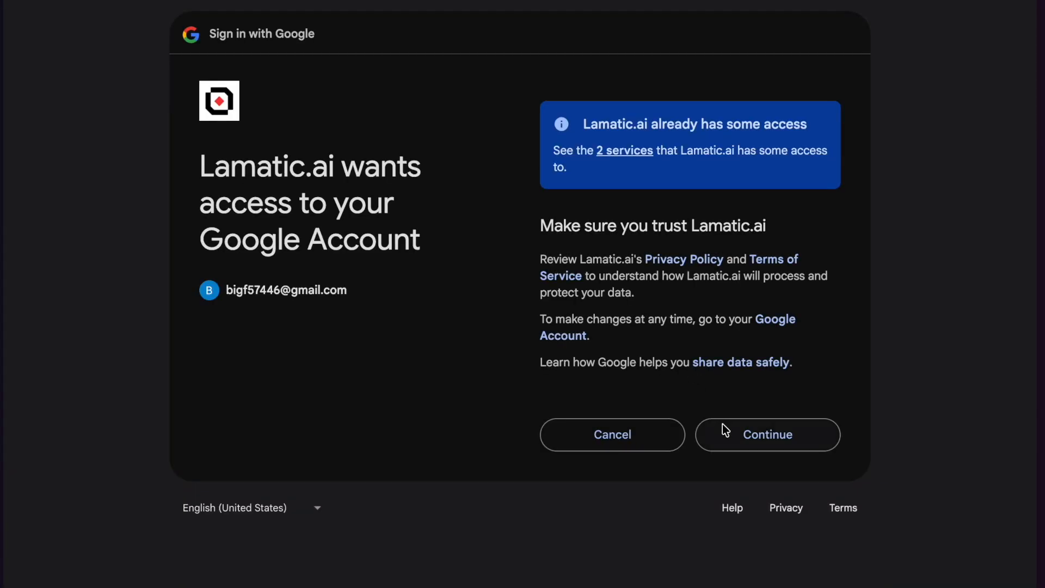
click(722, 424)
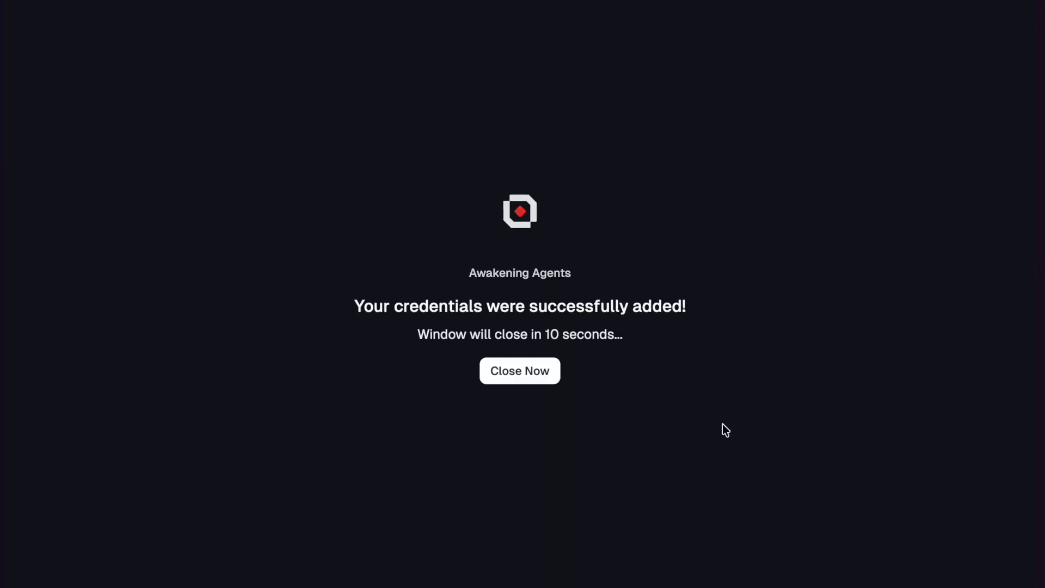
click(530, 367)
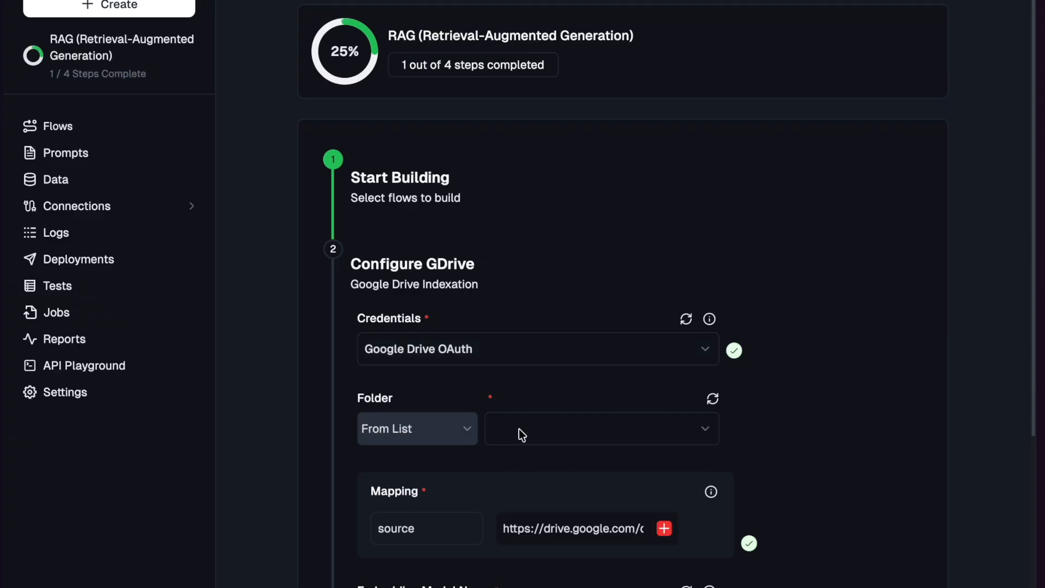
- Select Lamatic Docs as the Google Drive folder to index
click(518, 430)
click(536, 467)
- Add an embedding model credential named OpenAI with provider openai, paste the API key, and test and save it
scroll(584, 476, down, 5)
click(550, 336)
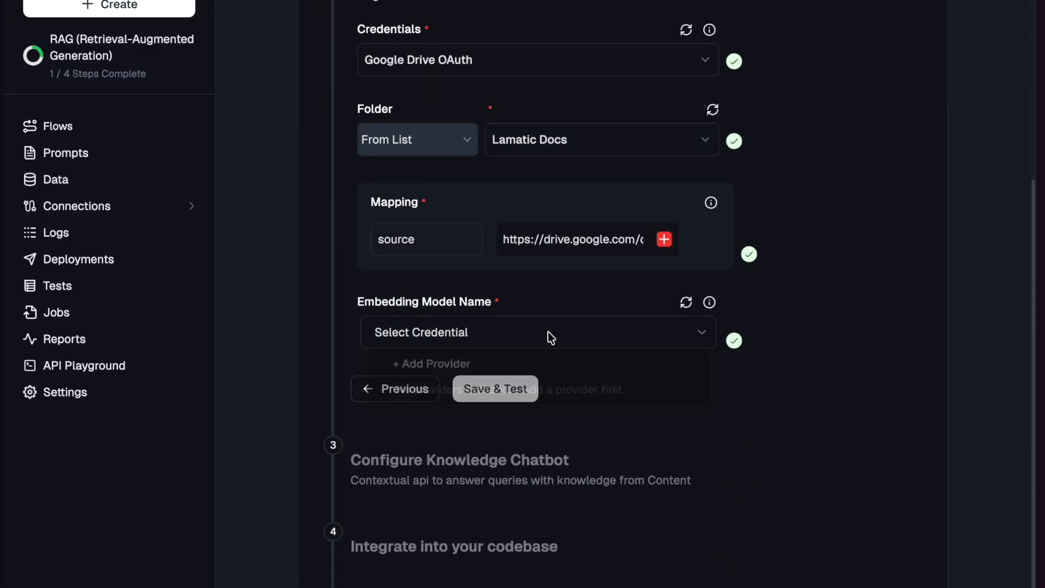
click(459, 361)
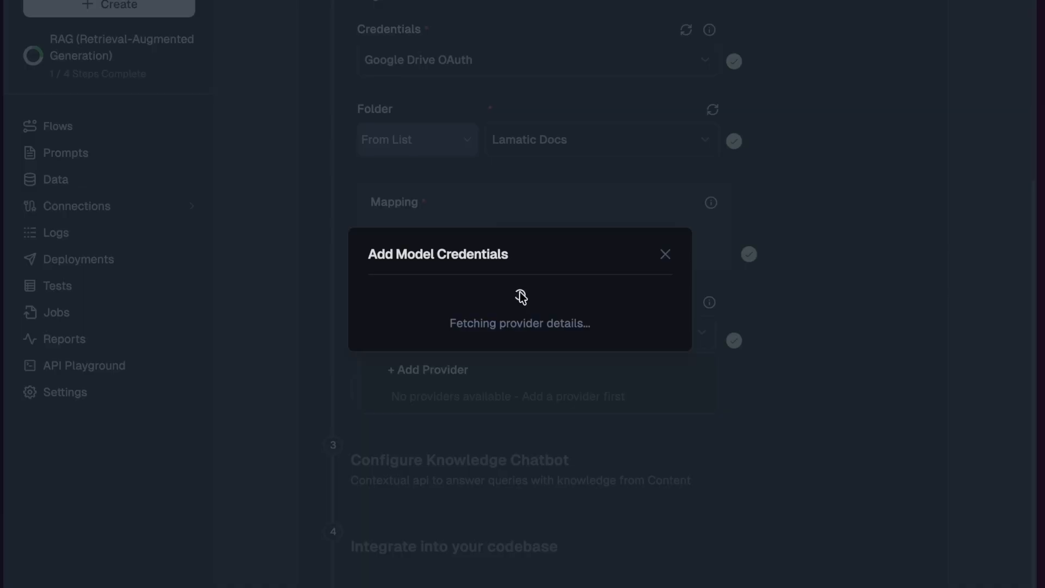
click(456, 220)
click(405, 281)
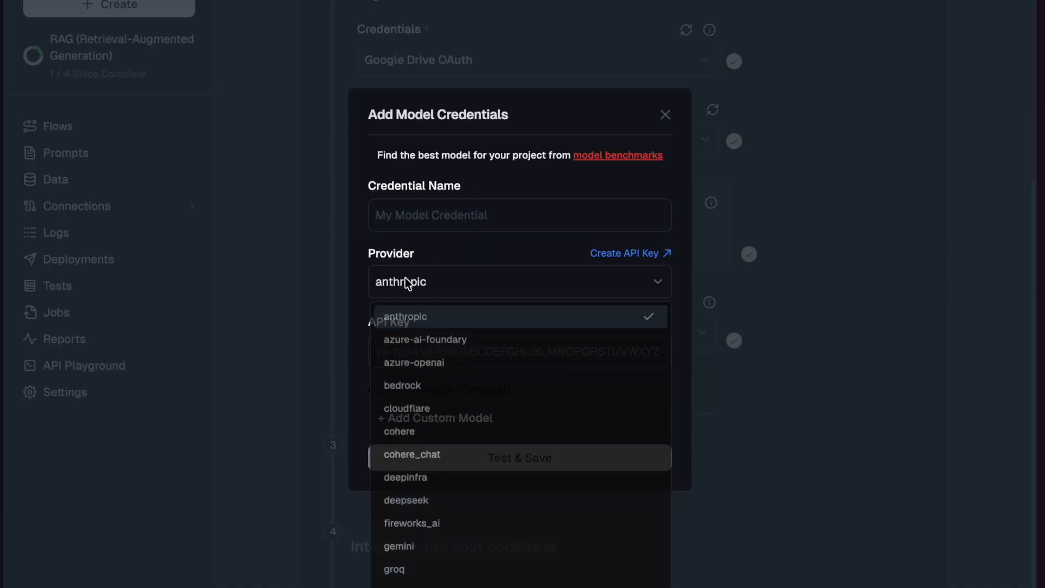
key(o)
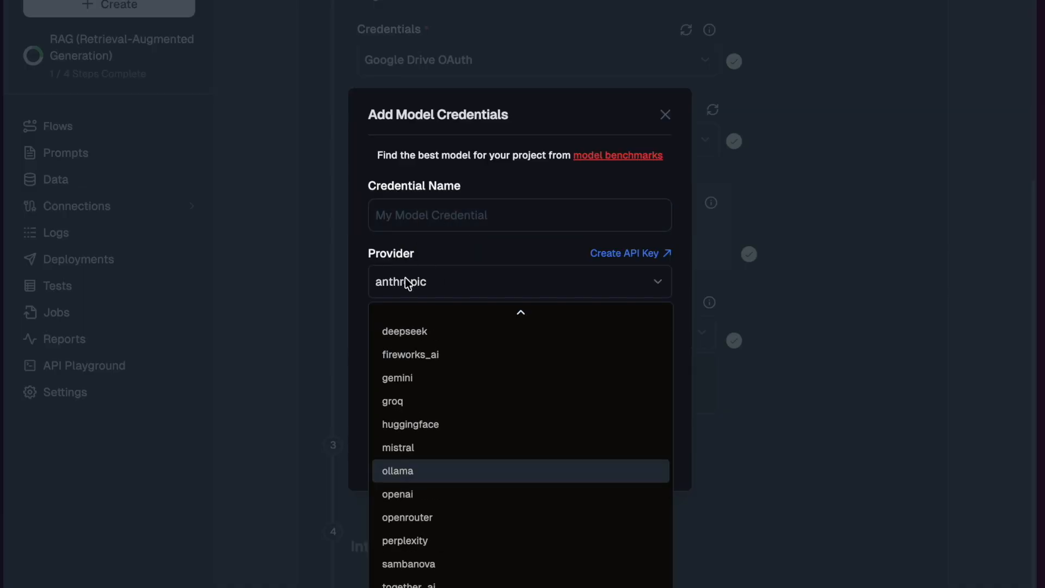
click(413, 495)
click(433, 227)
click(478, 249)
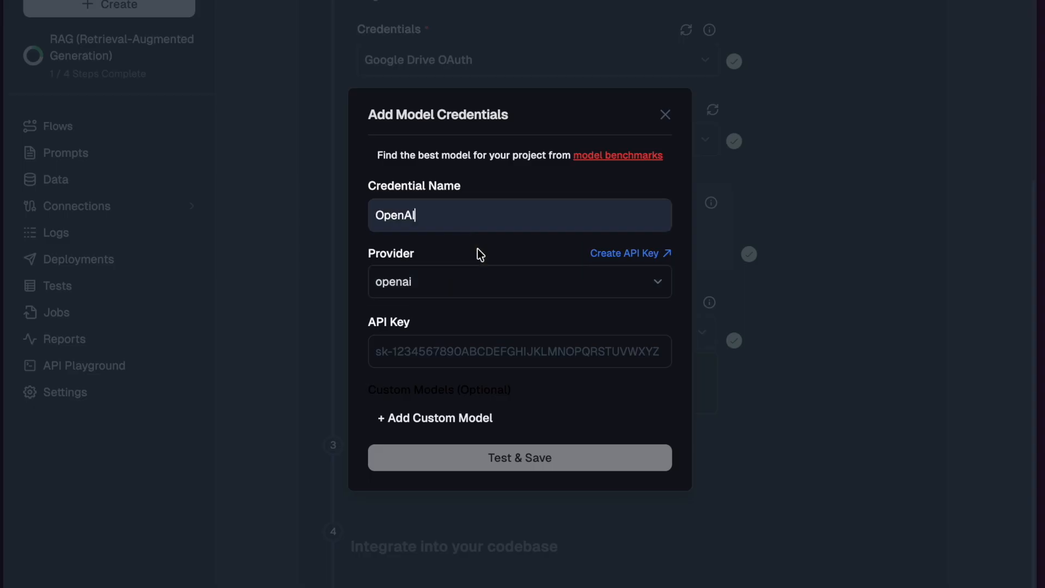
click(442, 350)
key(ctrl+v)
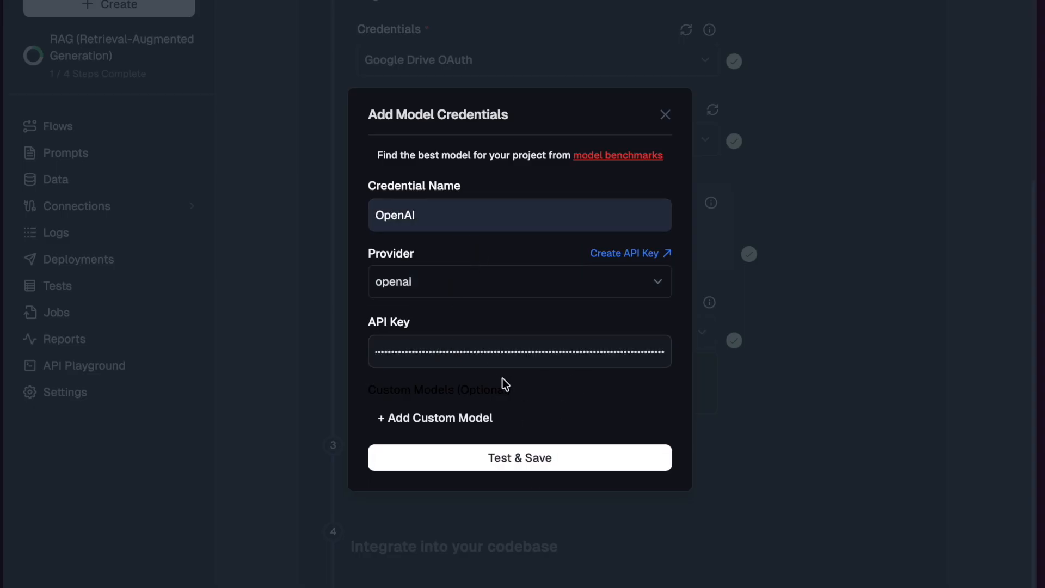
click(505, 455)
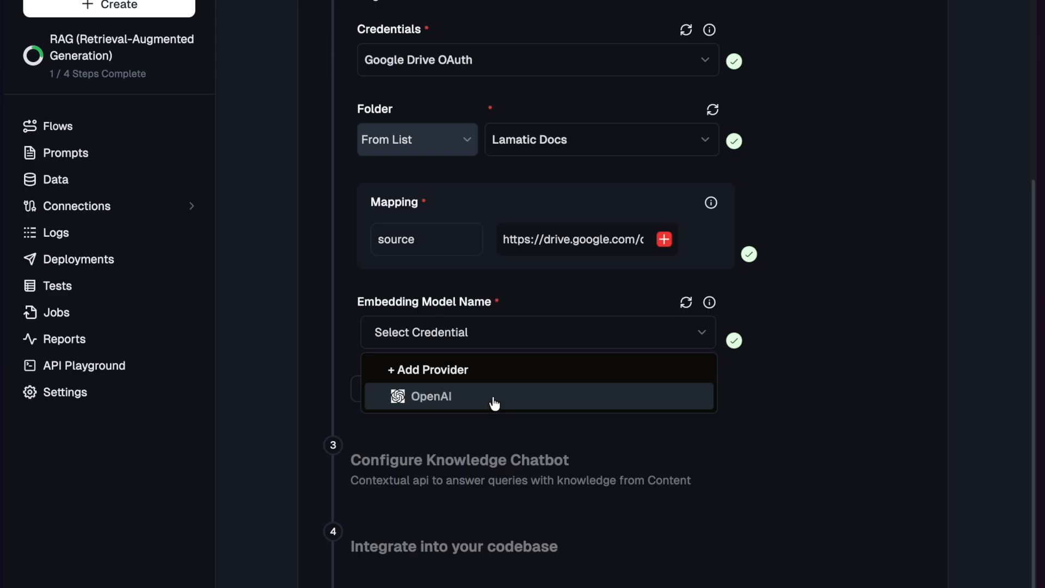
- Set the embedding model to the OpenAI credential, and save and test the Google Drive flow
click(511, 399)
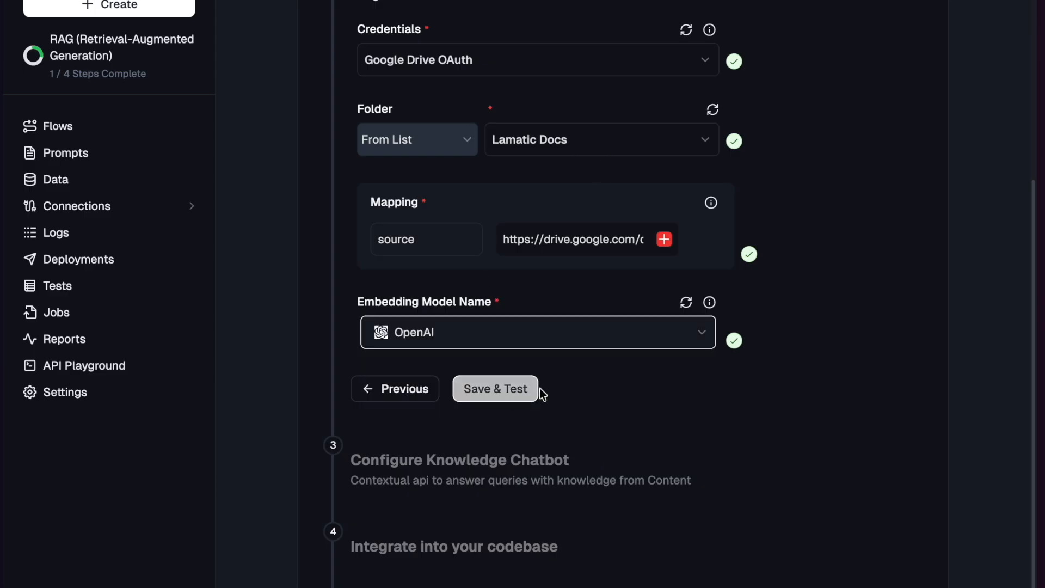
click(491, 397)
- Follow the create, deploy and test logs of the Google Drive flow, collapsing the finished stages
scroll(595, 451, down, 4)
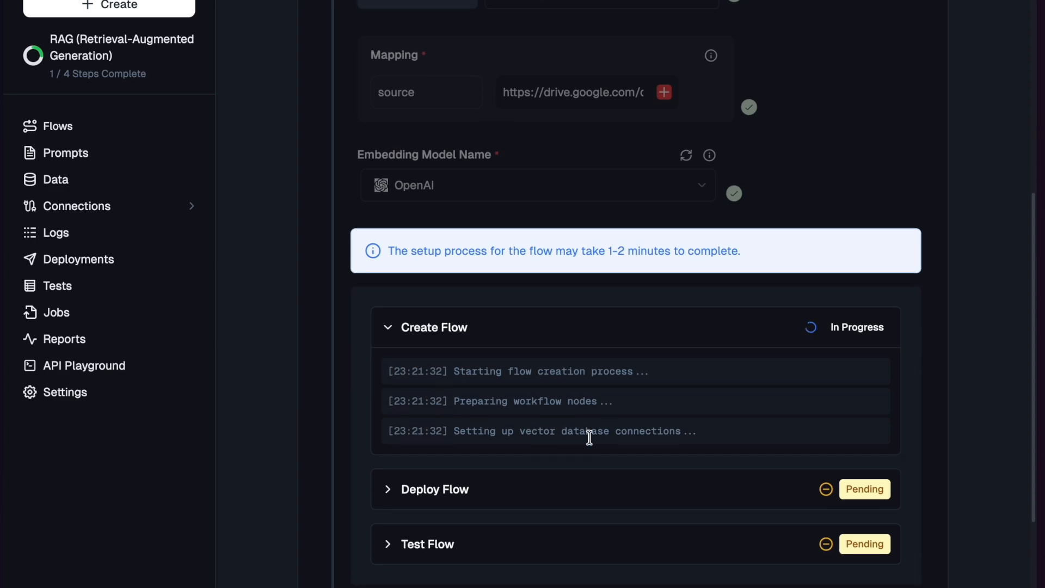
scroll(600, 343, up, 1)
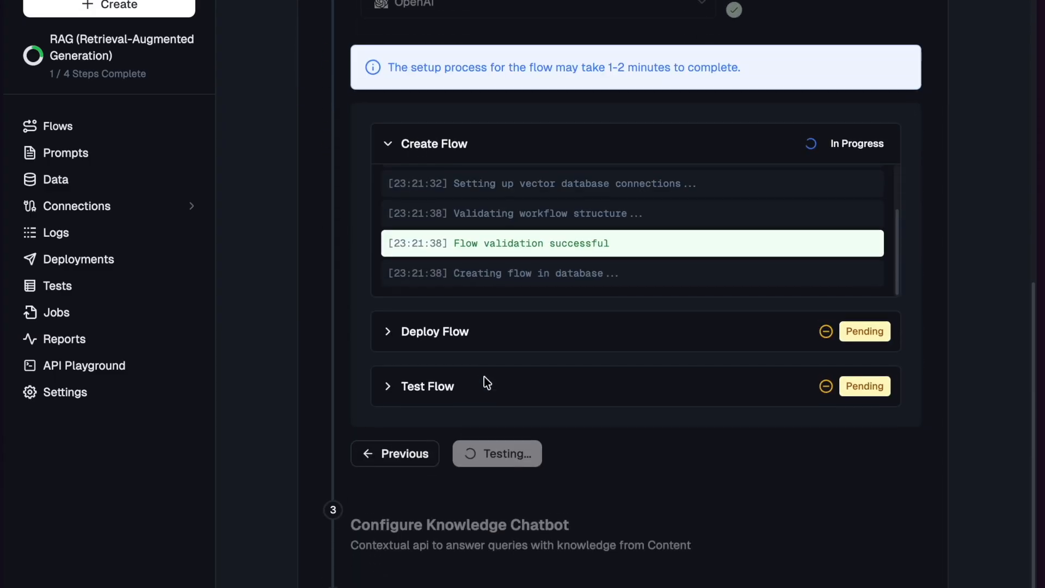
click(397, 168)
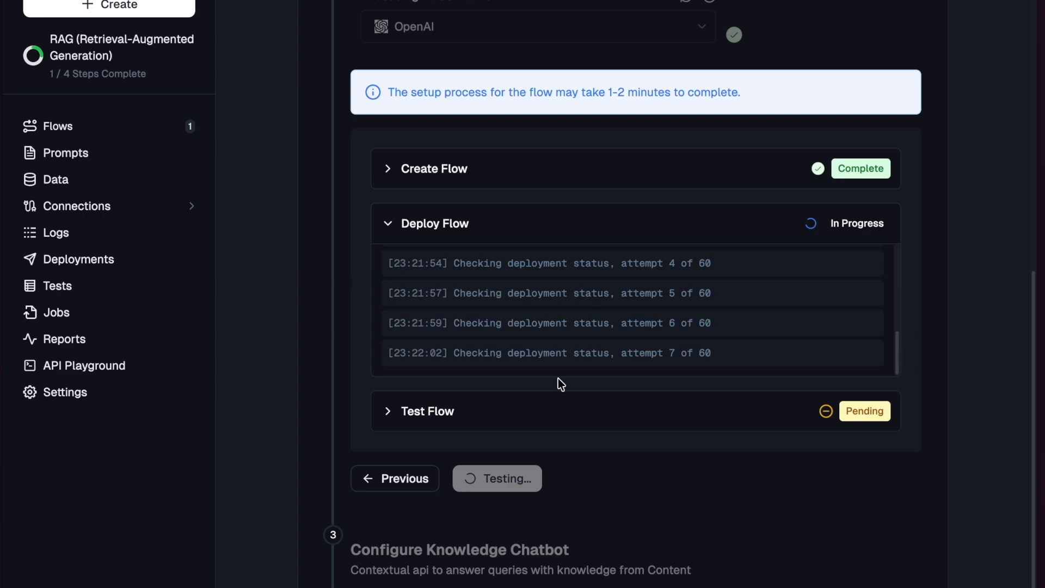
click(390, 231)
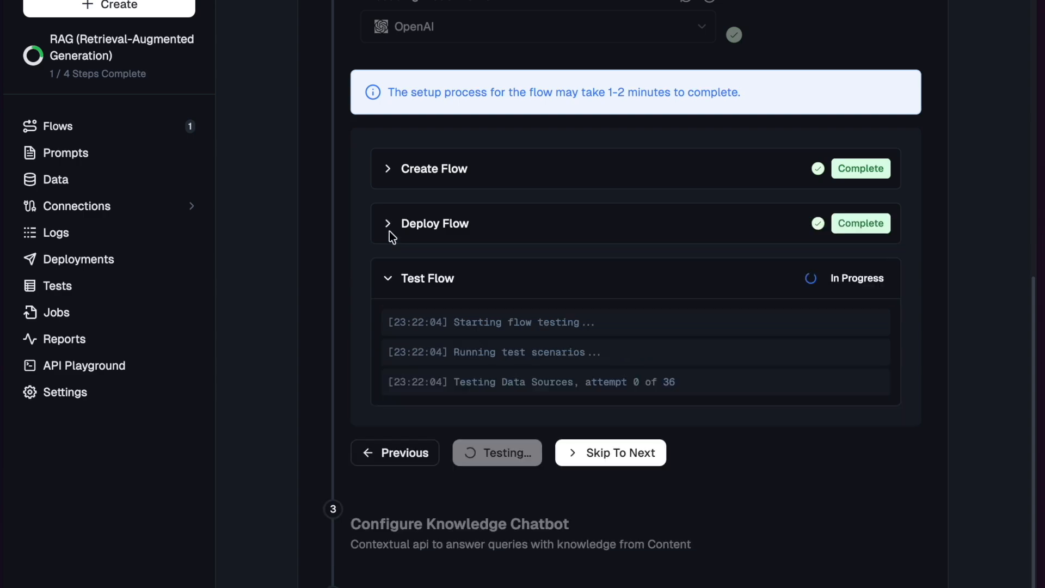
scroll(430, 283, down, 1)
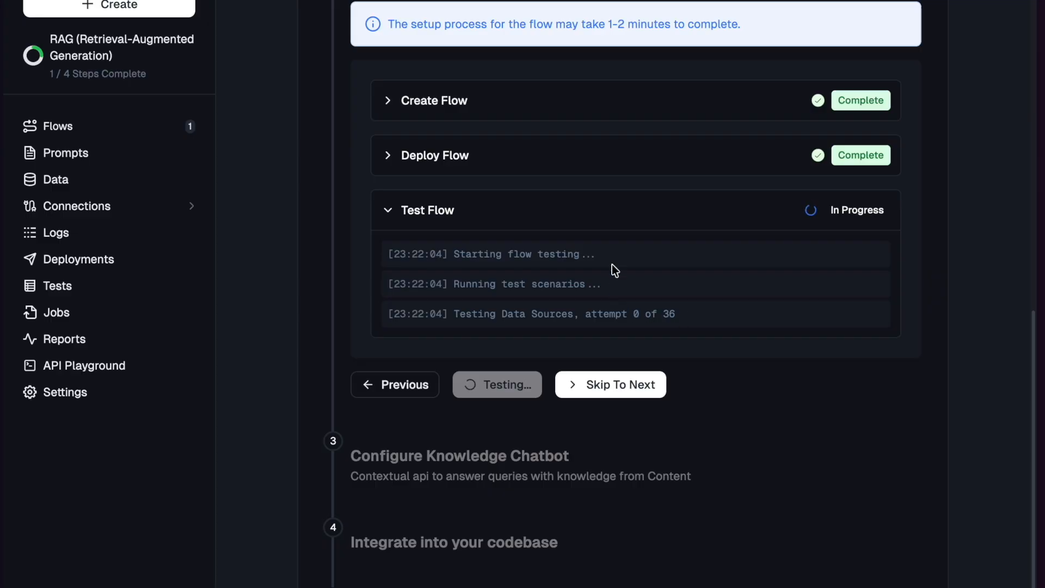
scroll(594, 300, up, 5)
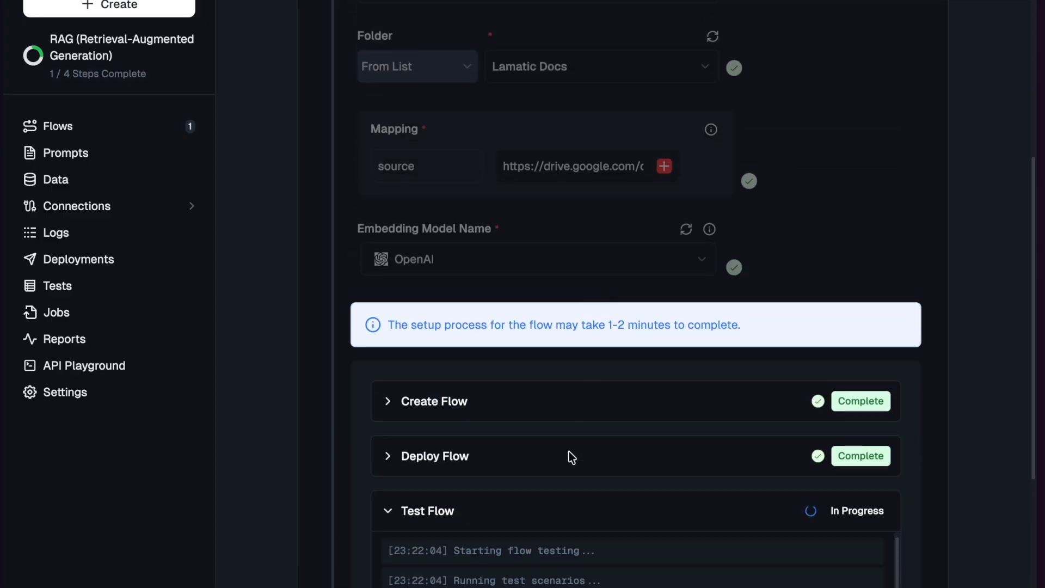
scroll(564, 455, down, 3)
scroll(577, 442, down, 2)
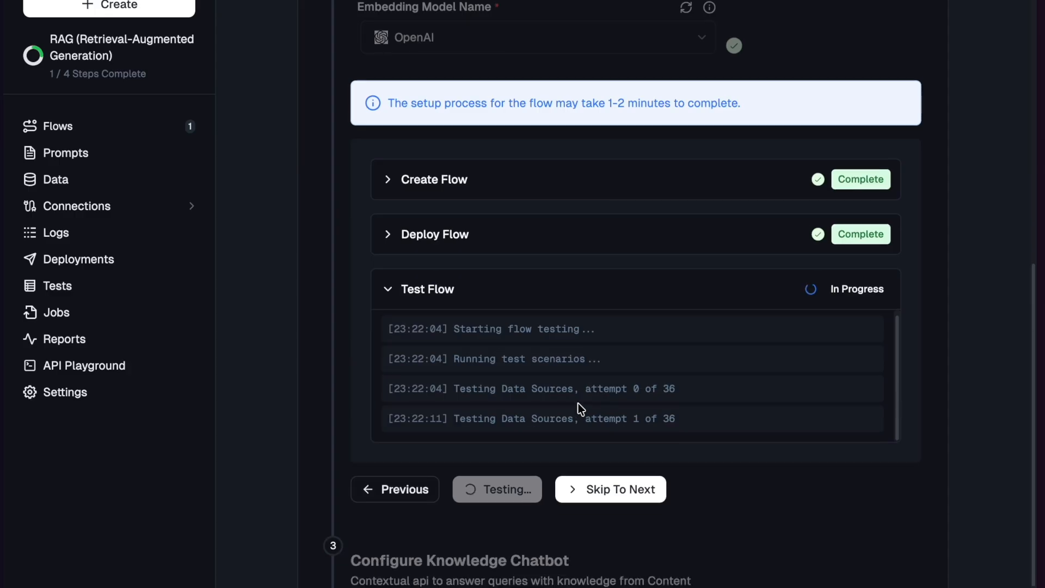
- Proceed to the Knowledge Chatbot configuration and save and test it with OpenAI gpt-4o-mini as the generative model
click(592, 465)
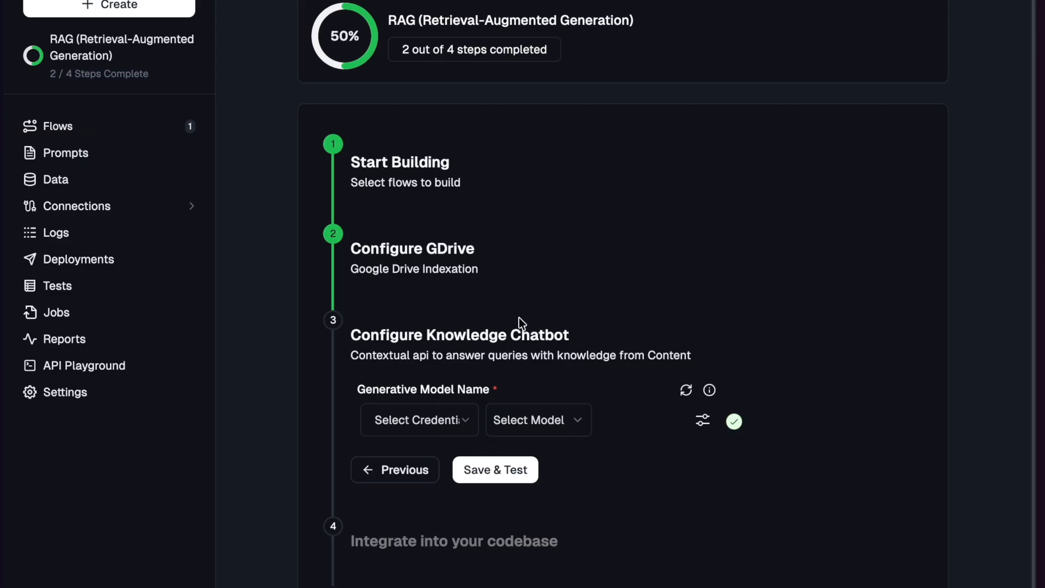
click(443, 407)
click(433, 485)
click(516, 432)
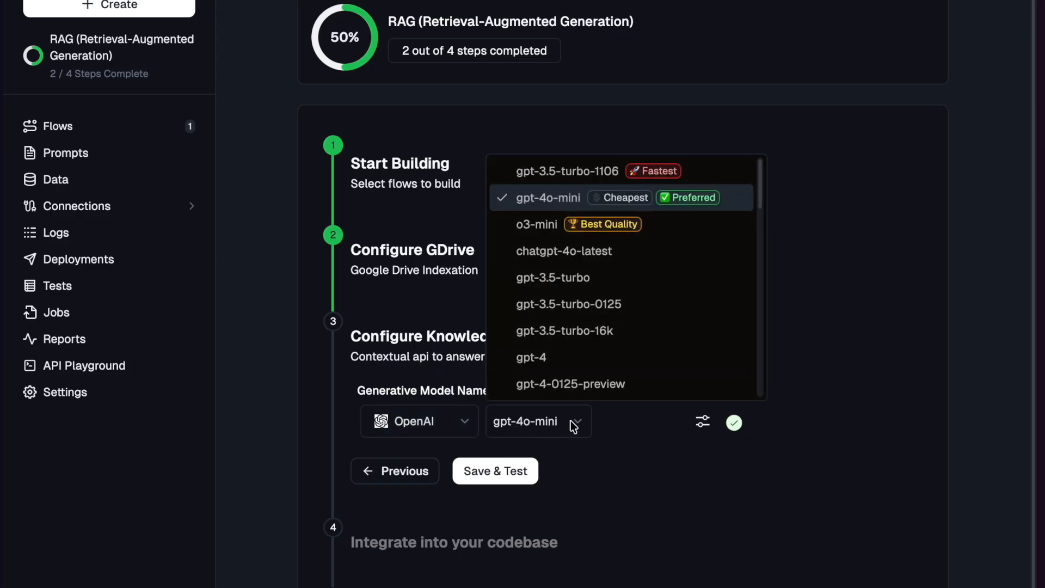
click(572, 197)
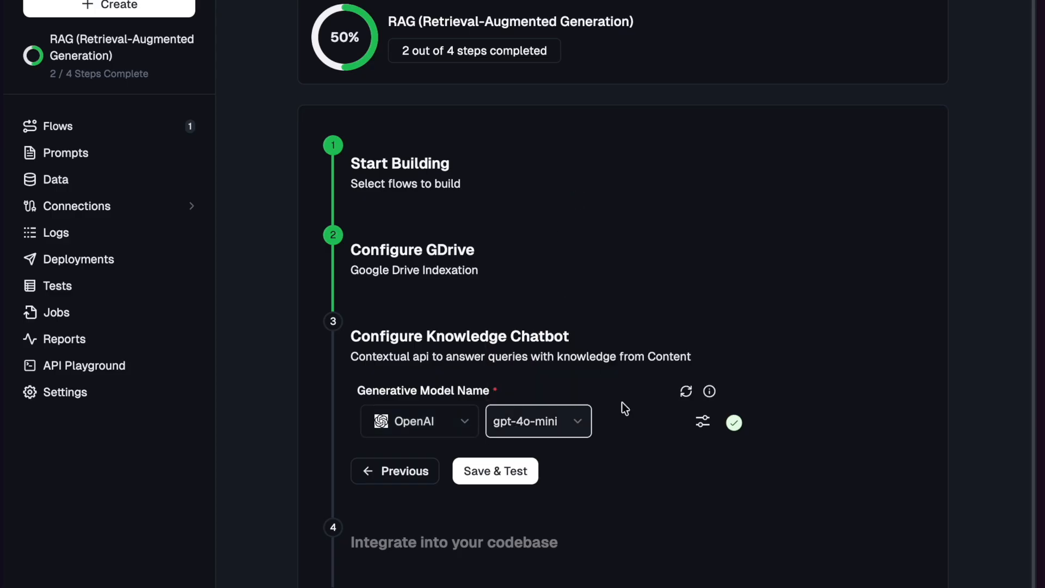
click(478, 483)
- Collapse the chatbot flow's create, deploy and test logs and continue to the codebase integration step
scroll(608, 399, up, 1)
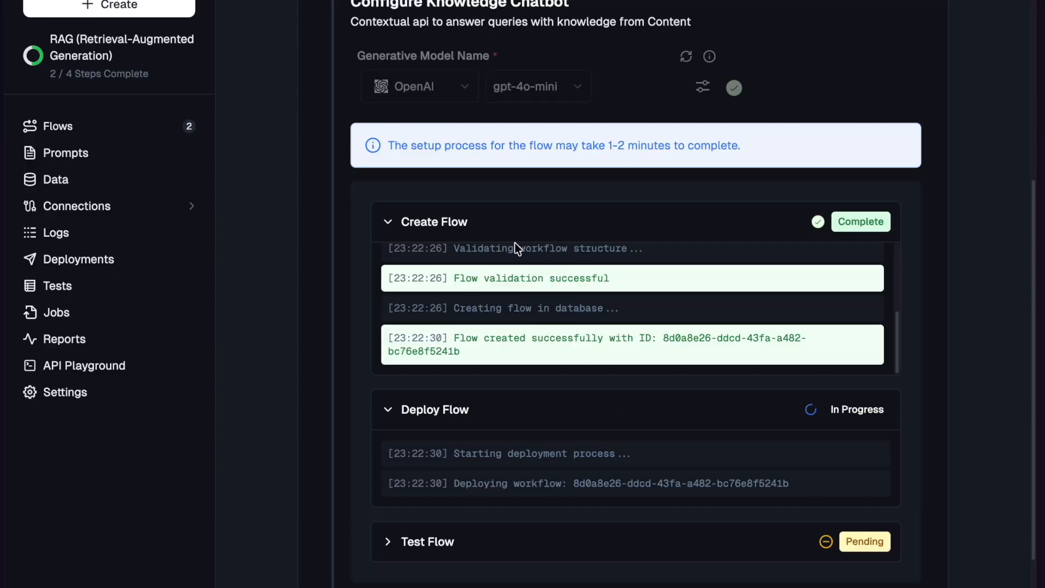
click(467, 220)
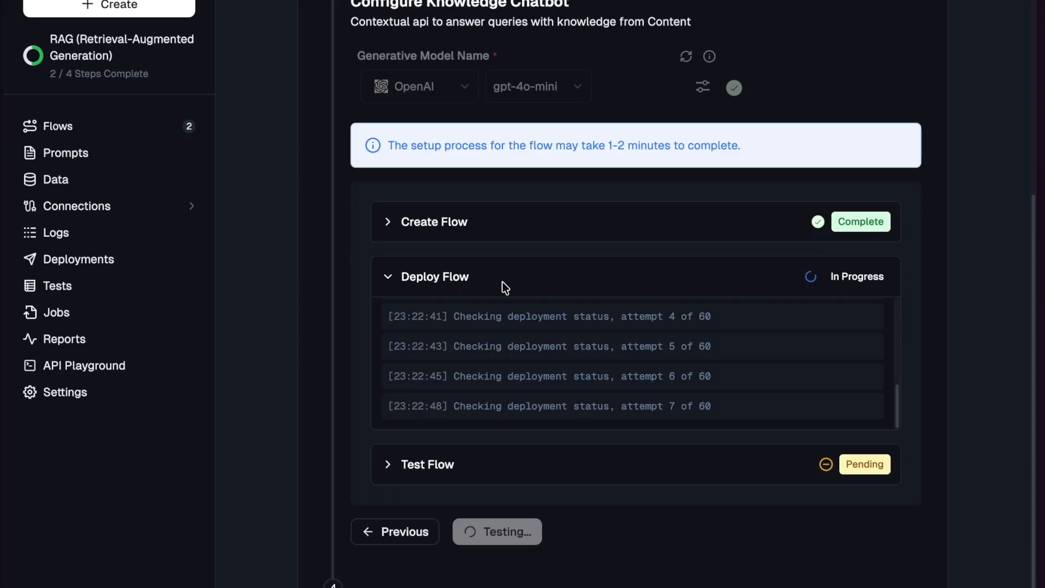
click(506, 288)
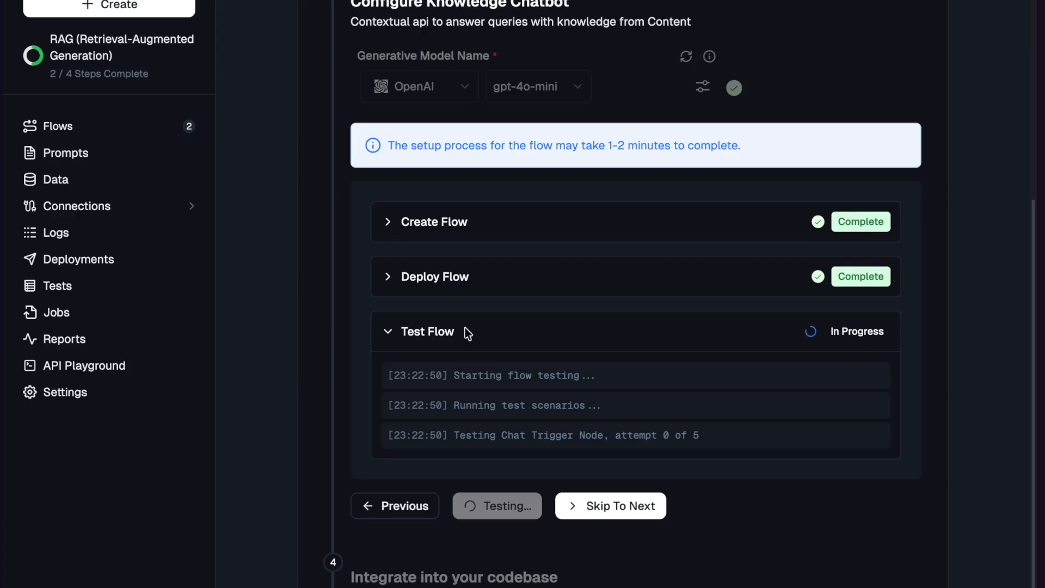
click(465, 331)
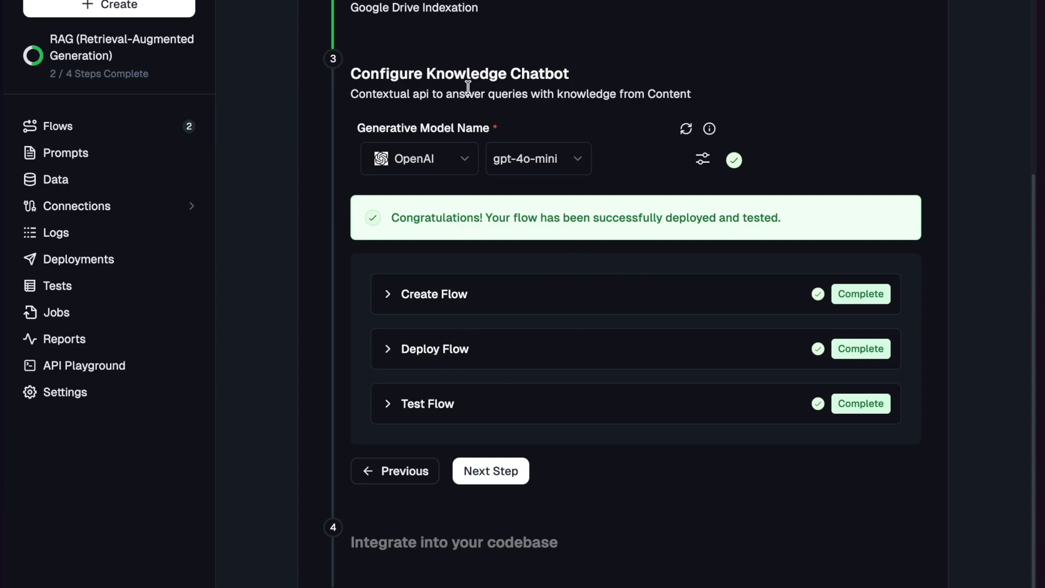
click(471, 470)
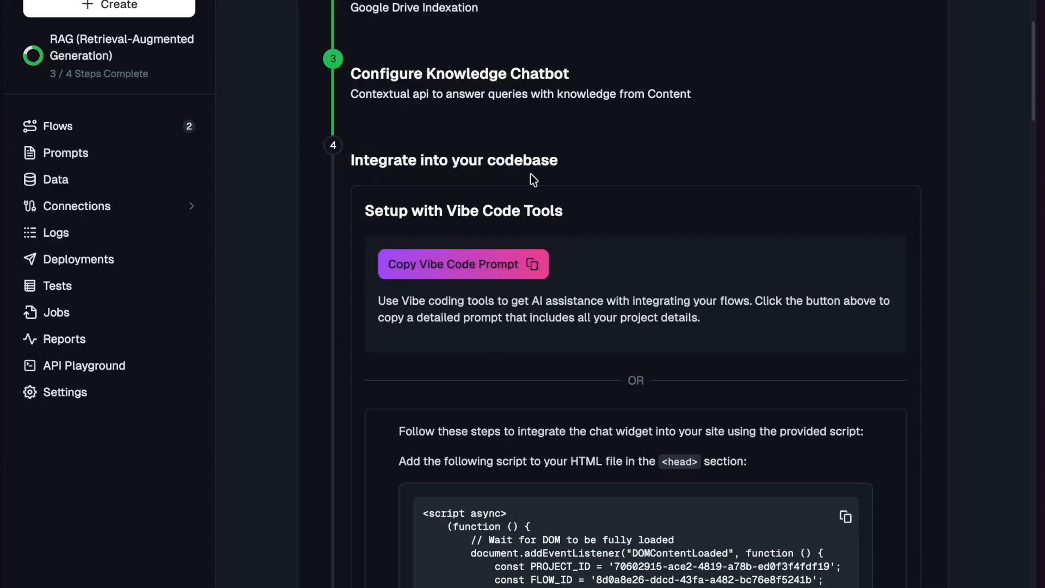
- Look over the chat widget script and programmatic control instructions, and copy the Vibe Code prompt
scroll(547, 377, down, 8)
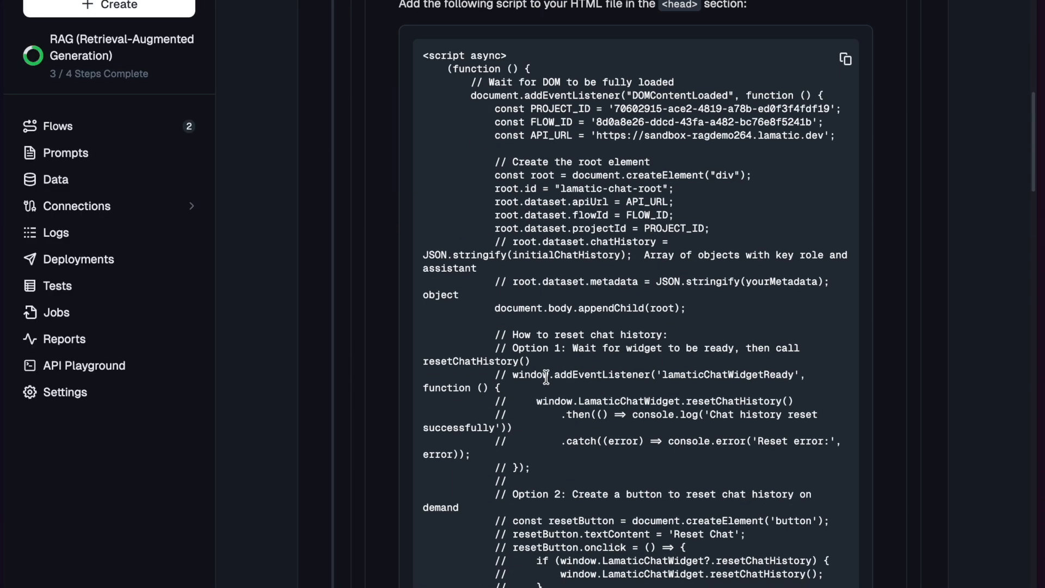
scroll(547, 377, down, 16)
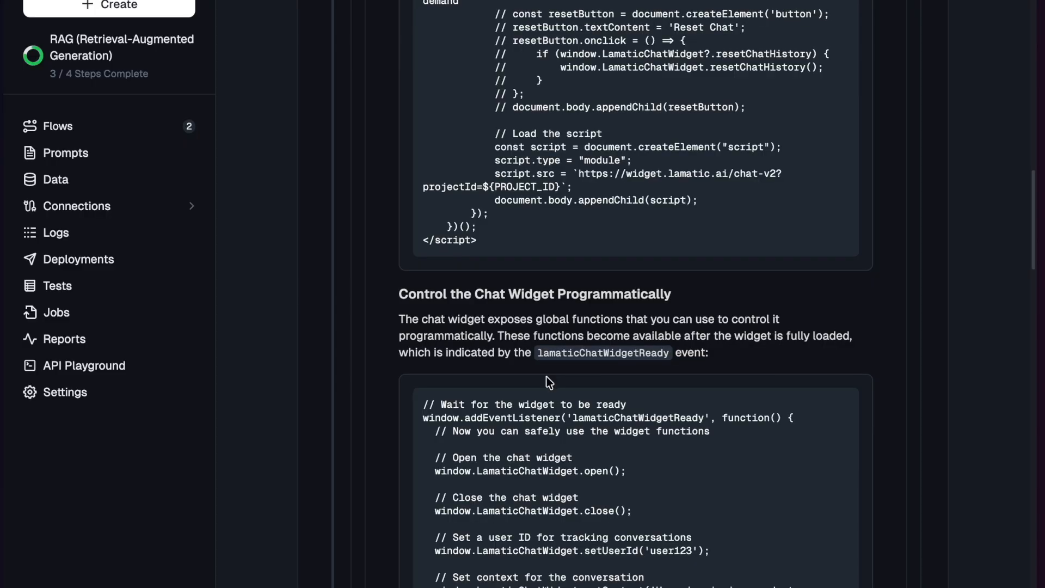
scroll(547, 377, up, 20)
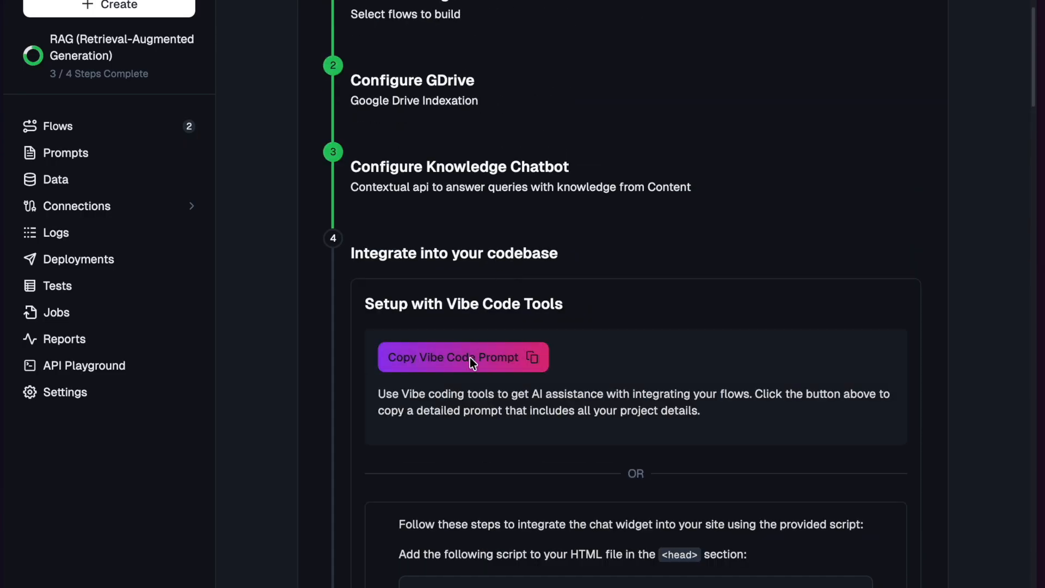
- Open v0 in a new browser tab
key(super+t)
text(ver)
key(BackSpace)
key(BackSpace)
text(o)
key(BackSpace)
key(BackSpace)
text(0)
key(Escape)
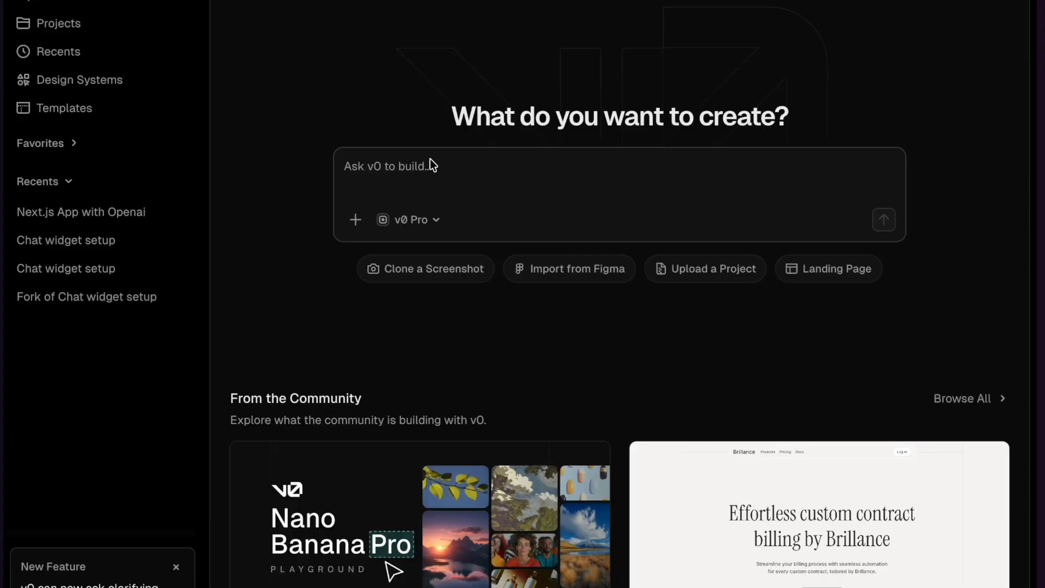
- Attach the copied Vibe Code prompt to a new v0 chat with the v0 Max model and submit it
key(super+v)
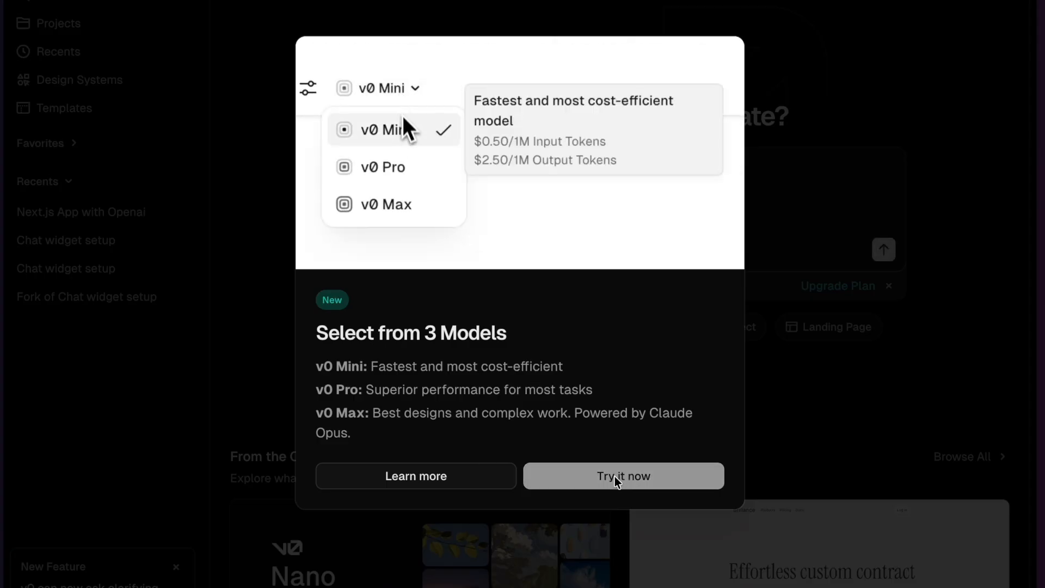
click(893, 260)
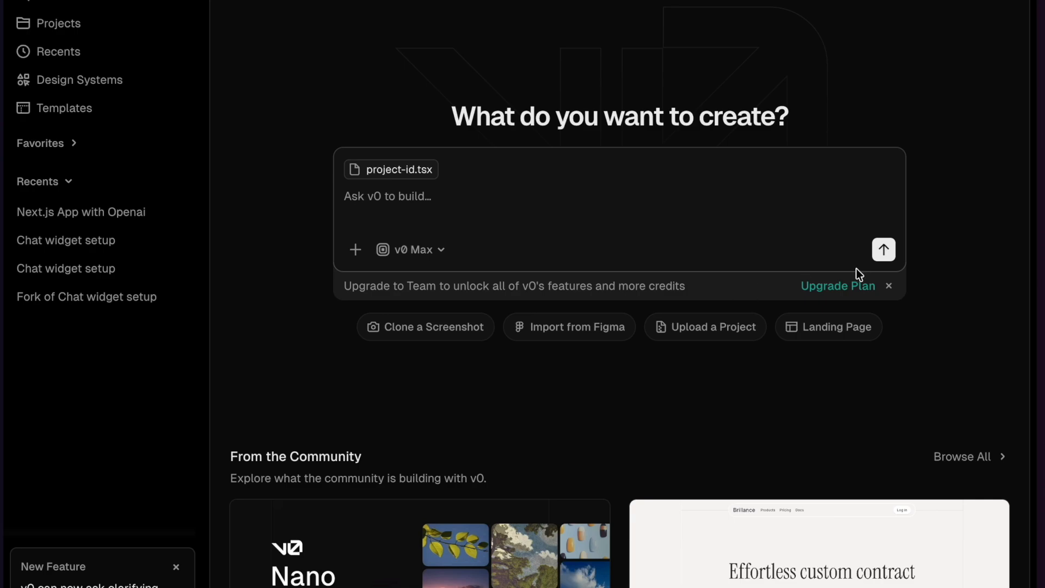
click(428, 168)
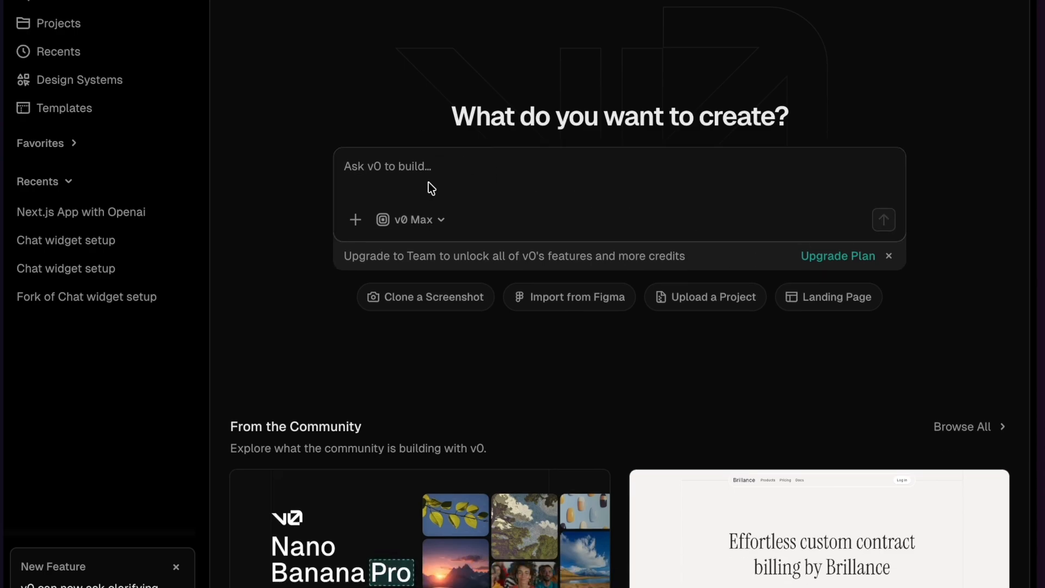
key(super+v)
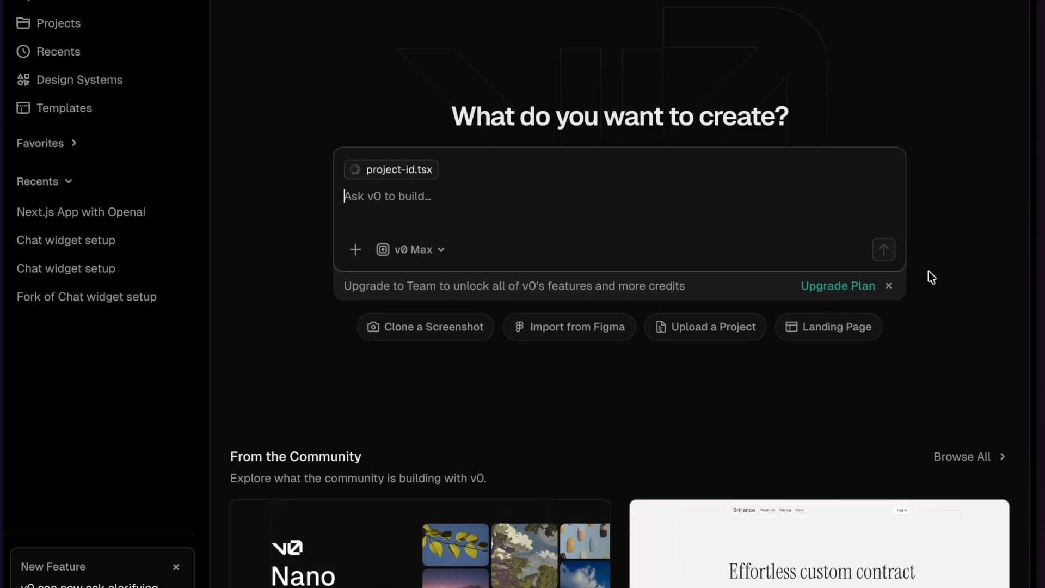
click(885, 249)
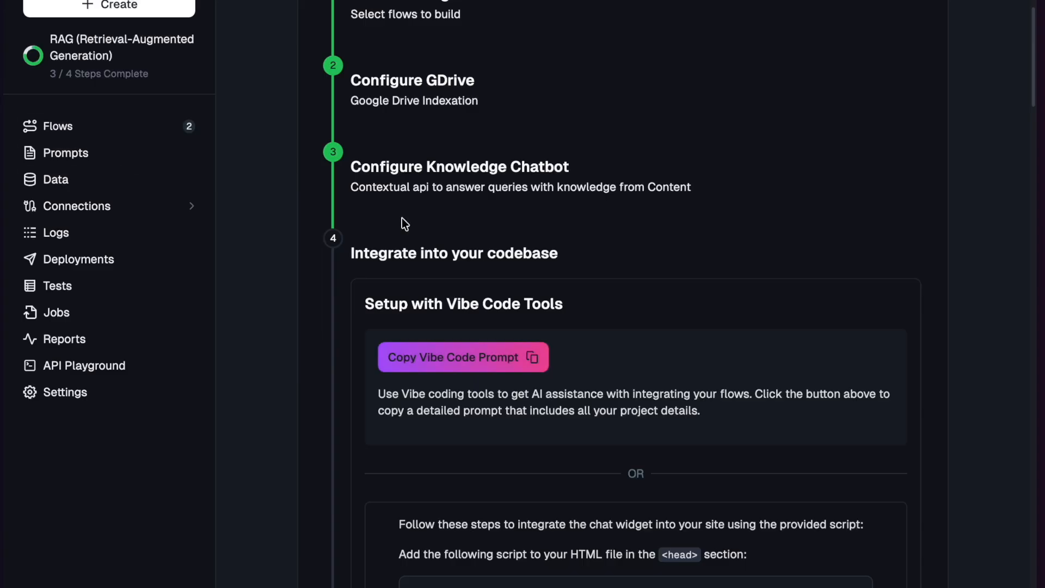
- Return to Lamatic and finish the RAG template setup
scroll(402, 217, down, 20)
scroll(402, 218, down, 15)
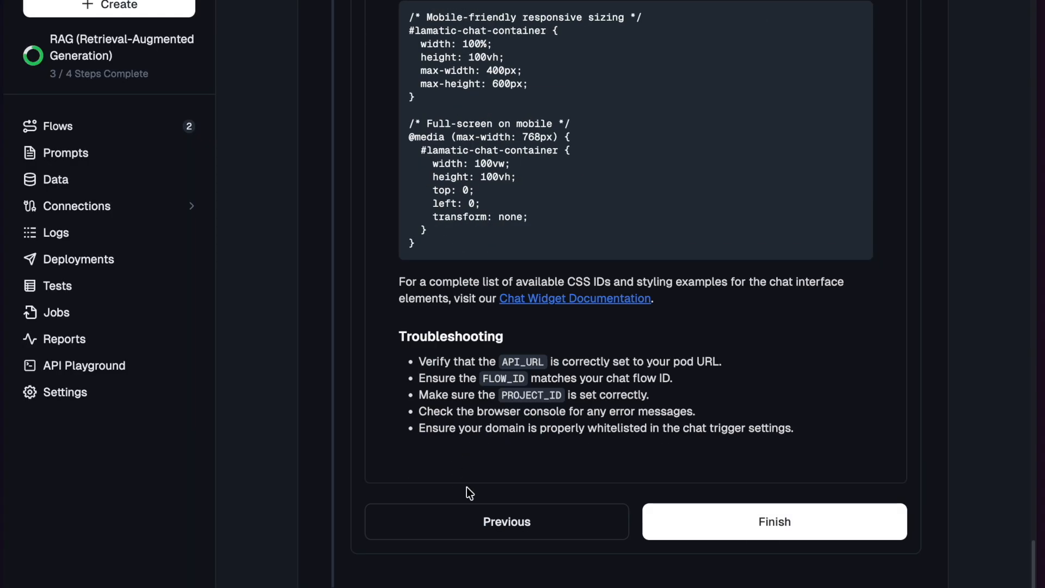
click(733, 530)
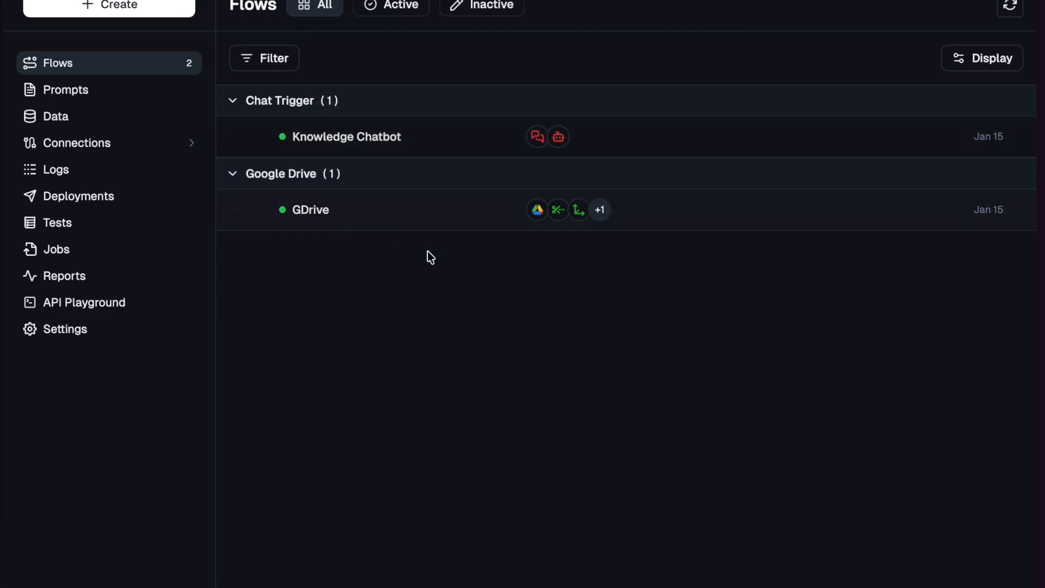
- Open the GDrive flow and review the configuration of its Google Drive, chunking, Extract Chunked Text and Get Vectors nodes
click(424, 221)
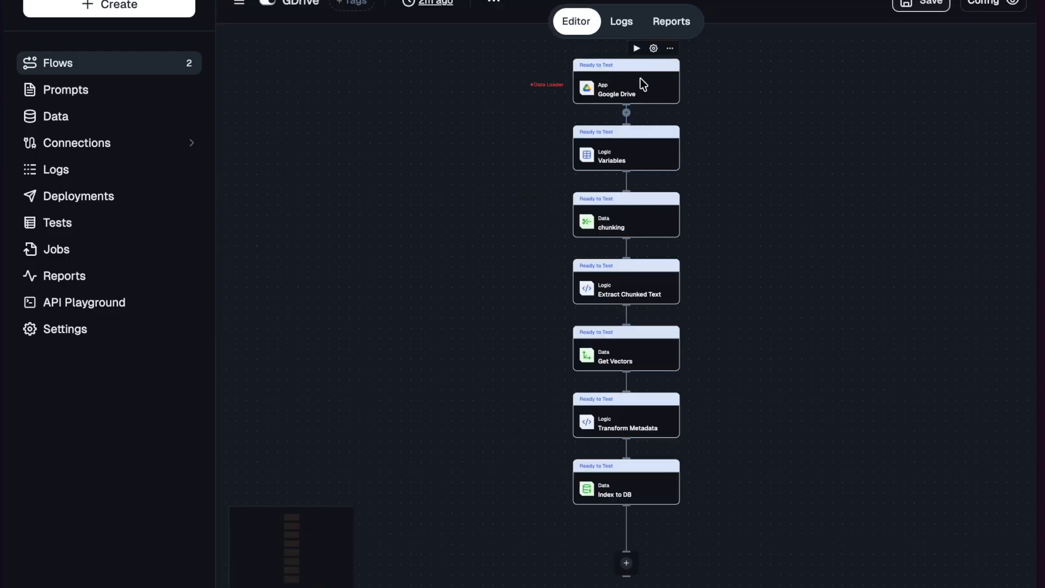
click(643, 81)
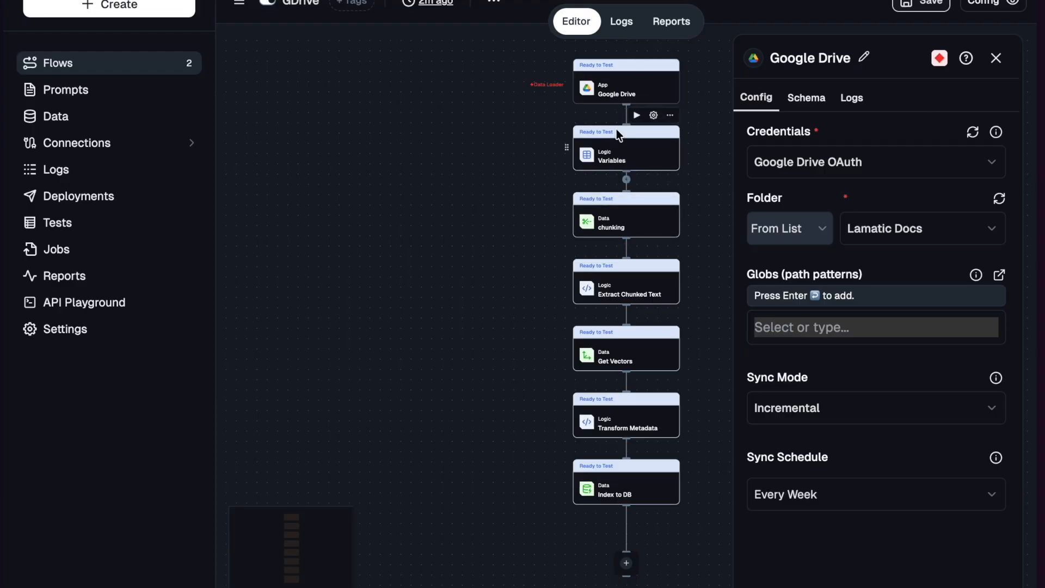
click(623, 233)
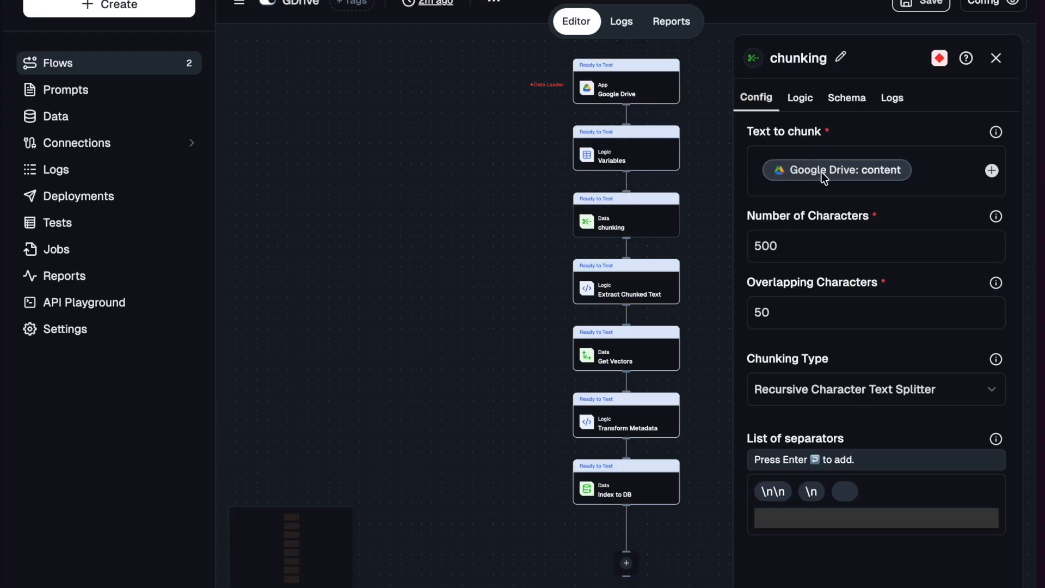
click(655, 294)
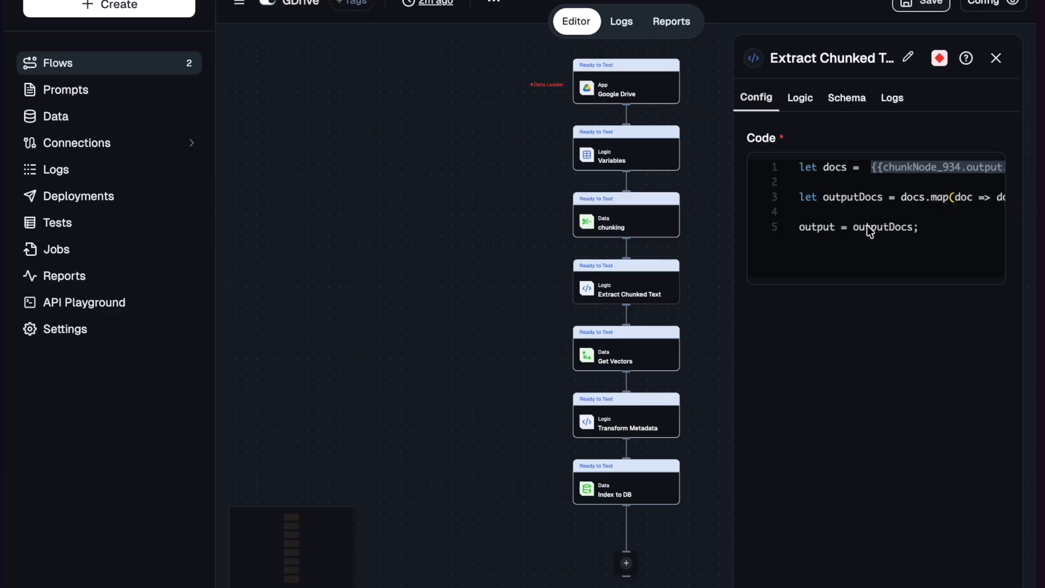
click(617, 353)
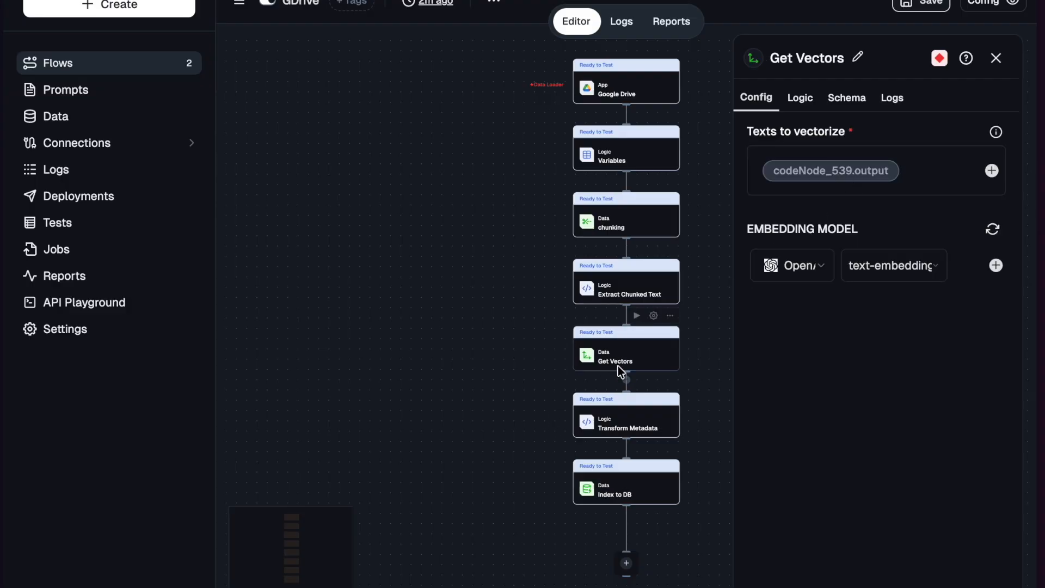
- Open the Transform Metadata node's code and examine its for loop, the vectors variable reference and the variables available from Get Vectors
click(618, 421)
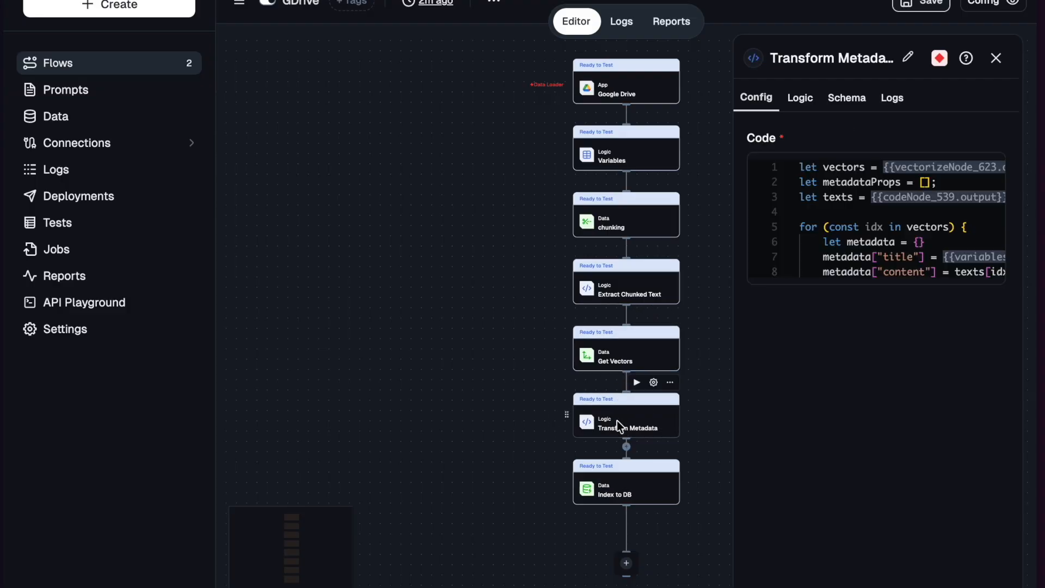
click(864, 184)
drag(104, 228, 84, 129)
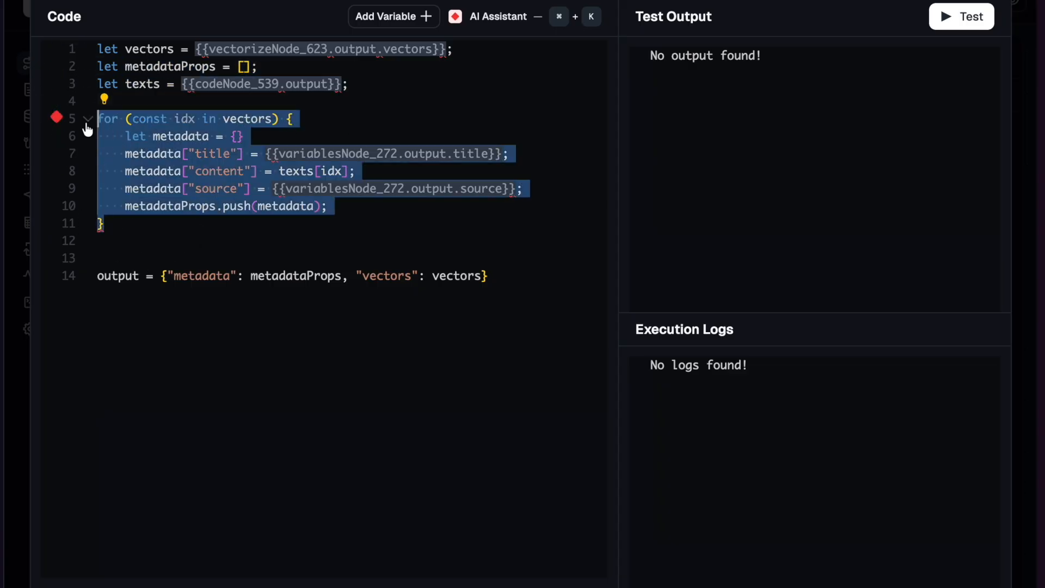
click(124, 231)
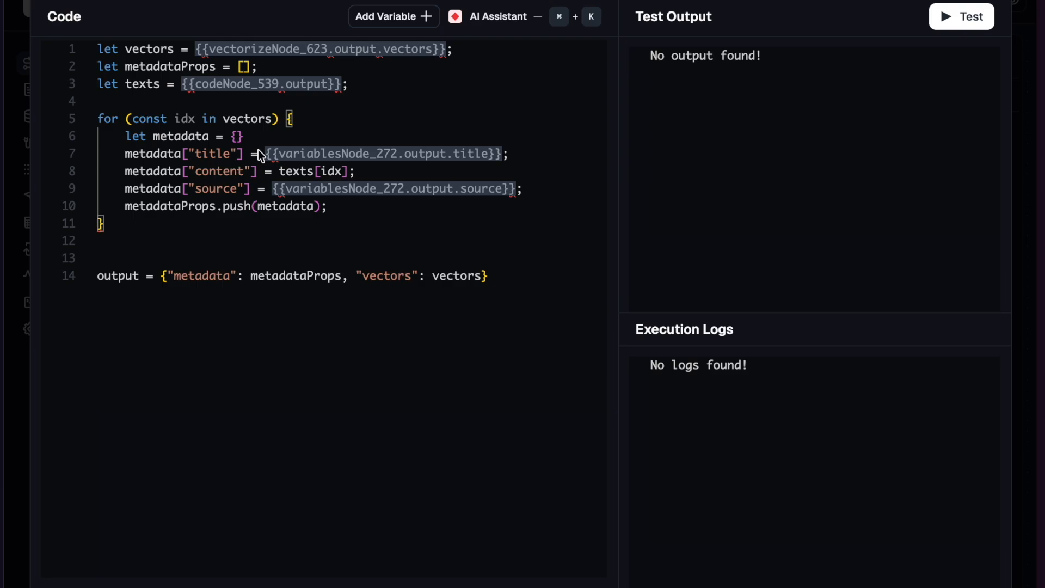
click(279, 50)
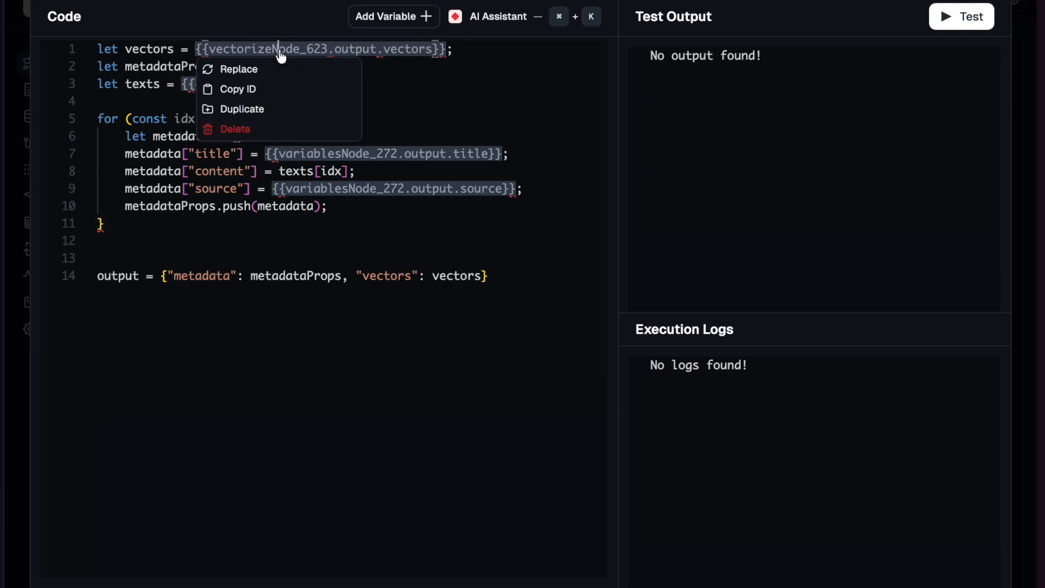
click(387, 18)
click(106, 76)
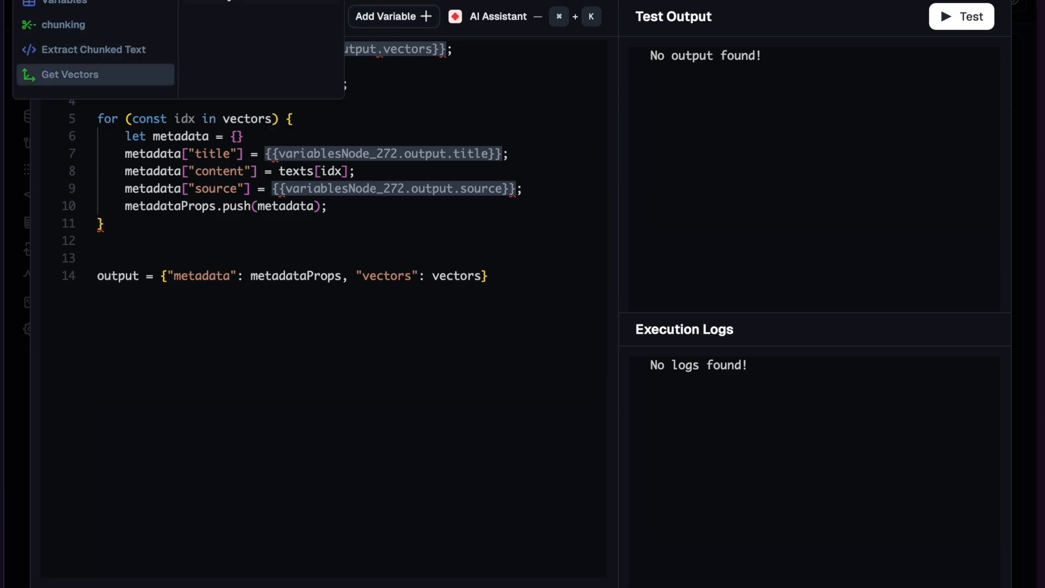
click(370, 83)
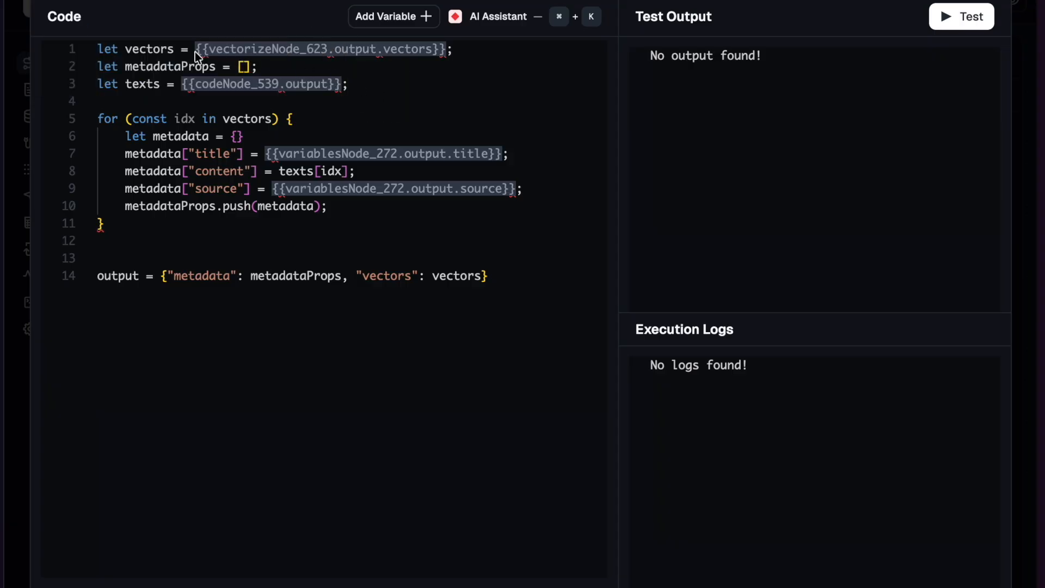
- Examine how the code uses the vectors and texts variables and the title, content and source metadata fields
double_click(157, 49)
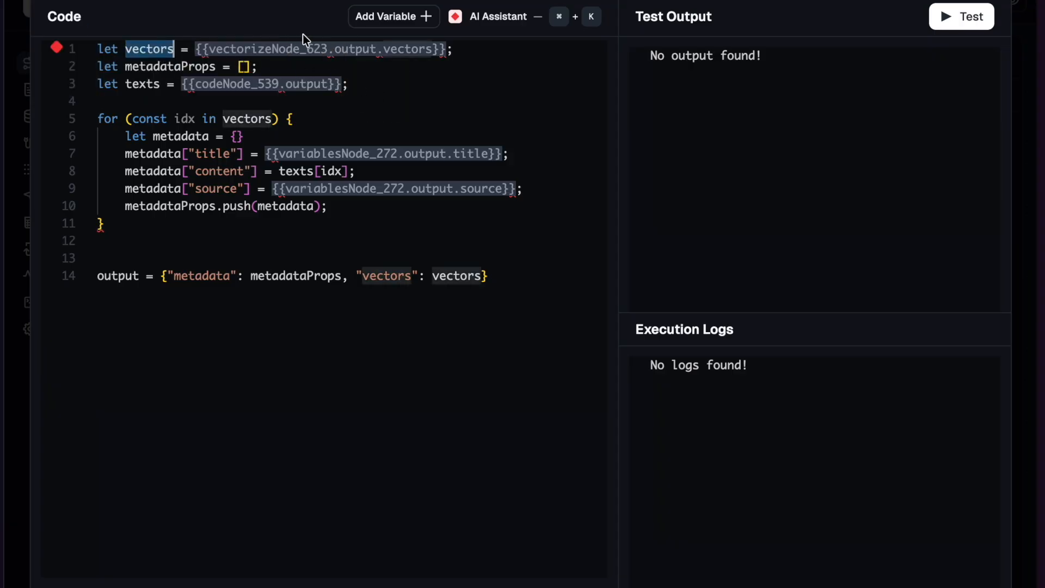
double_click(145, 83)
click(194, 103)
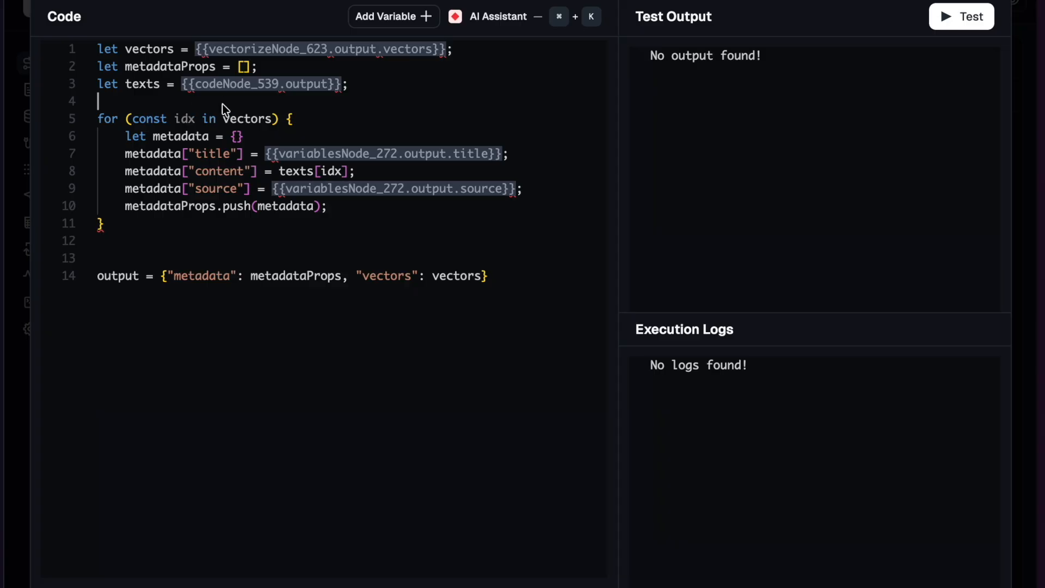
click(205, 156)
double_click(209, 171)
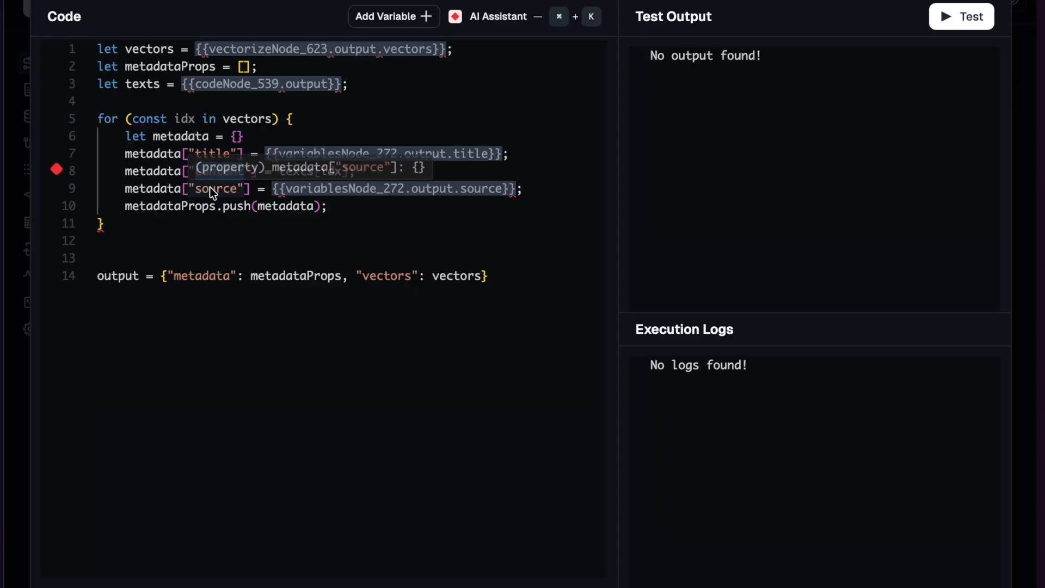
click(211, 188)
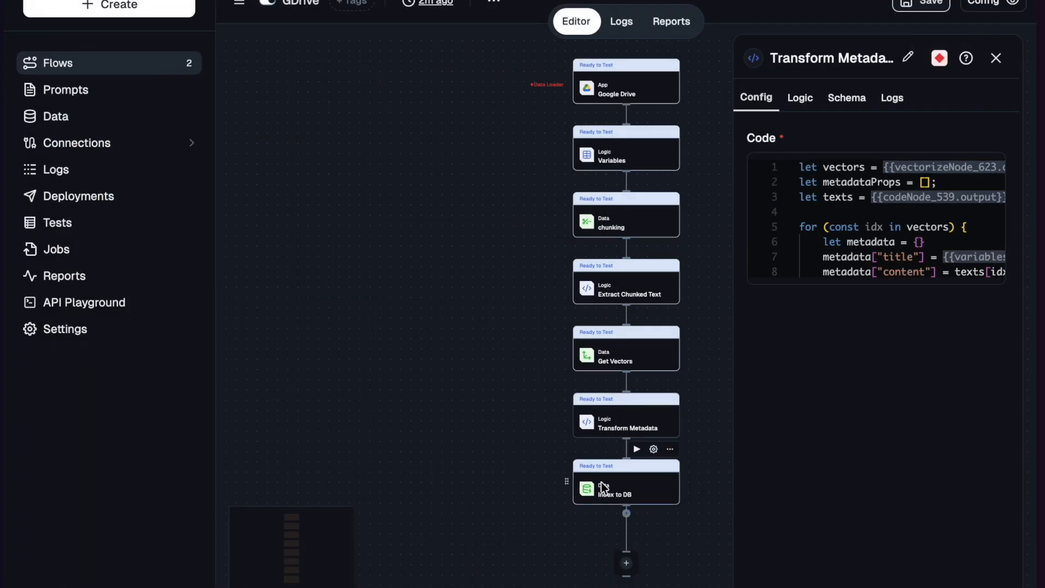
- Review the Index to DB node's configuration, reload its vector database list and close the node's settings
click(605, 493)
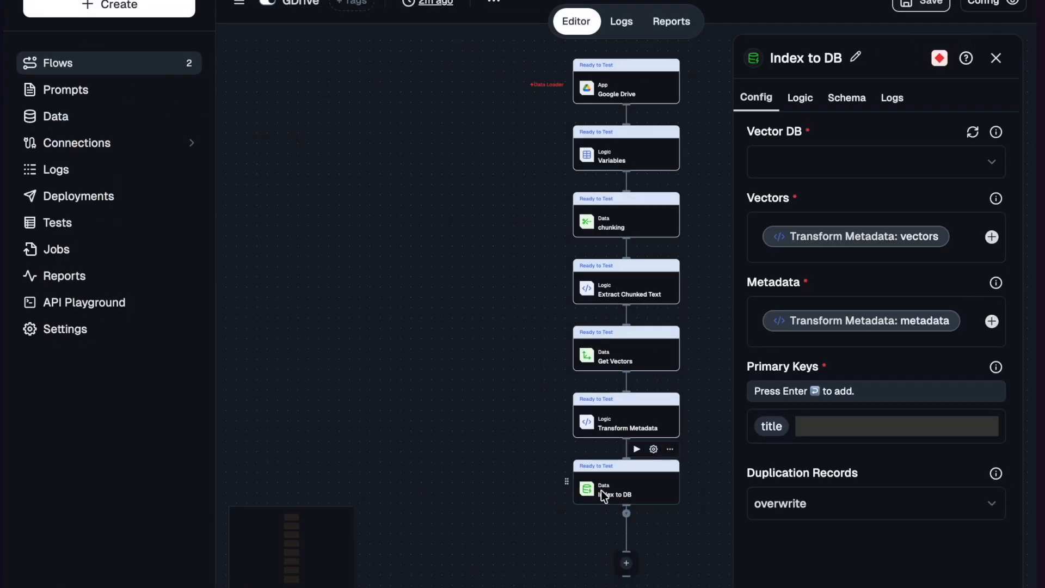
click(974, 133)
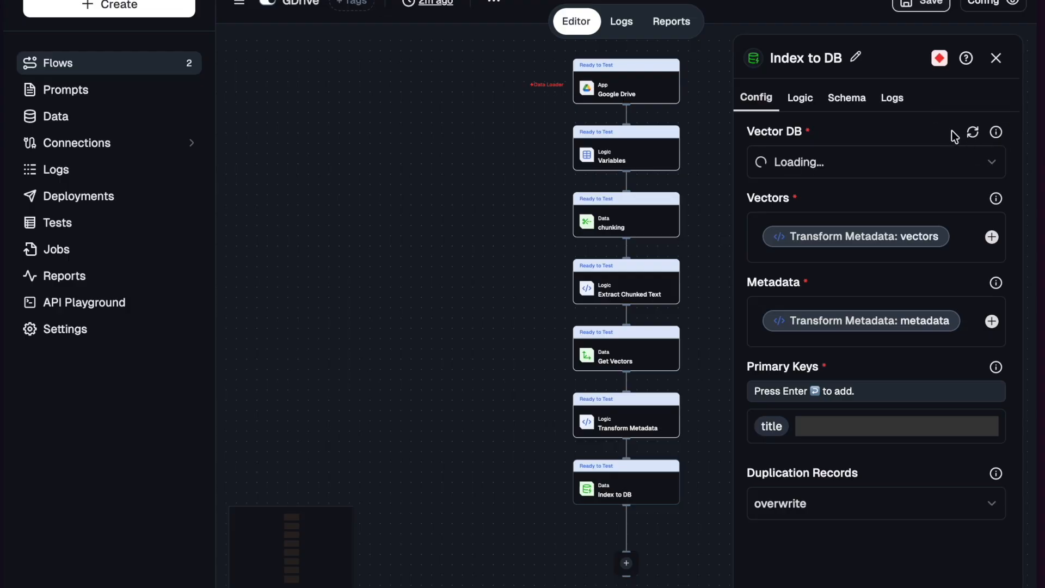
click(996, 58)
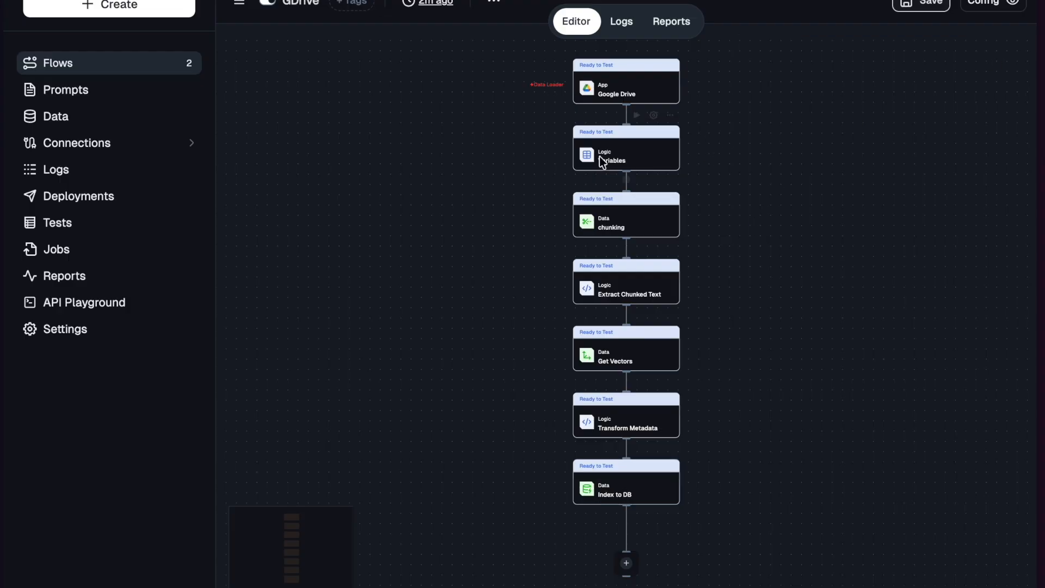
- Go back to the flow list and open the Knowledge Chatbot flow with all its nodes in view
click(101, 66)
click(662, 324)
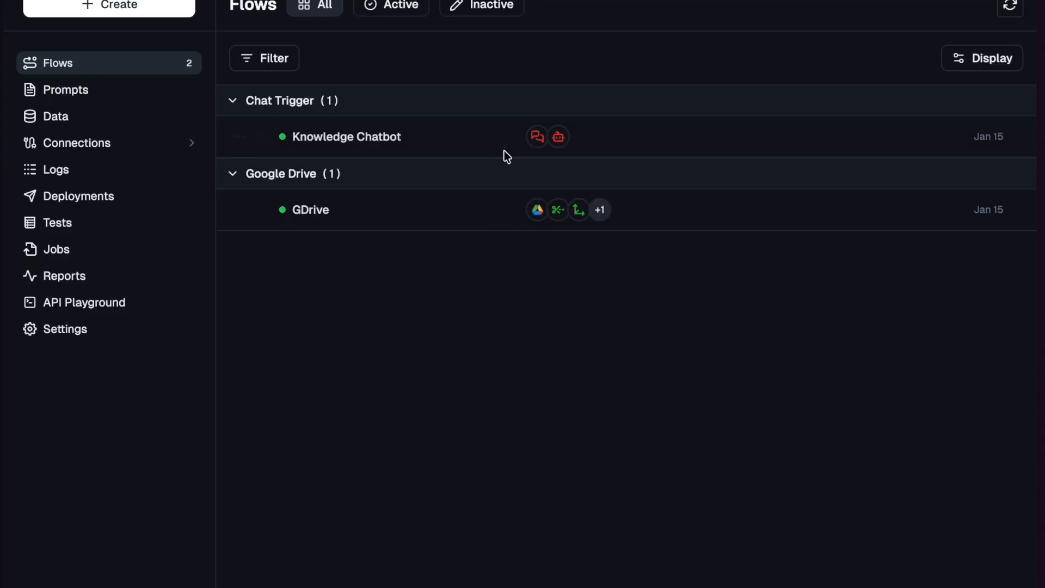
click(469, 144)
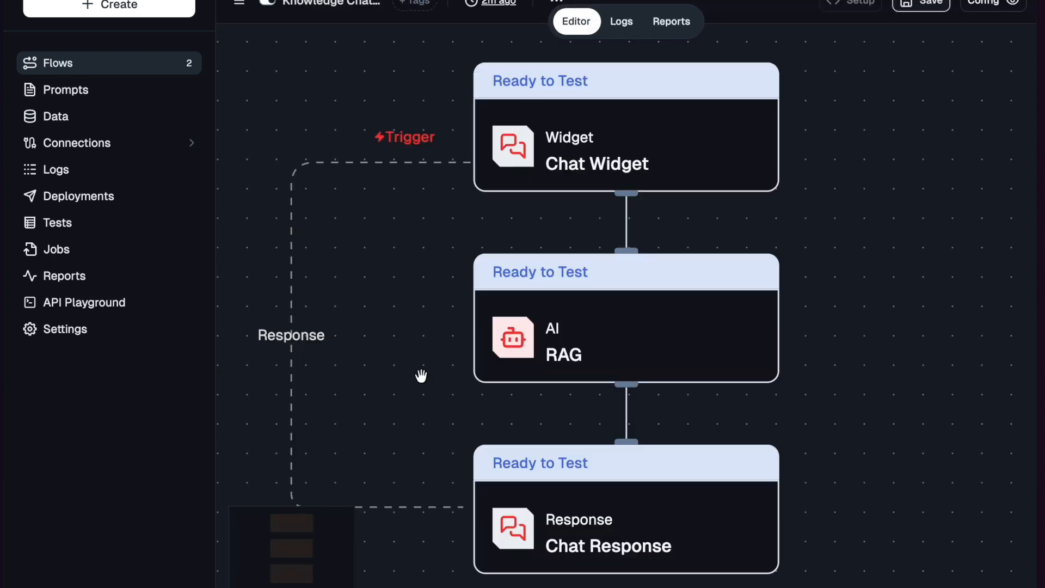
scroll(421, 375, down, 5)
drag(415, 397, 415, 281)
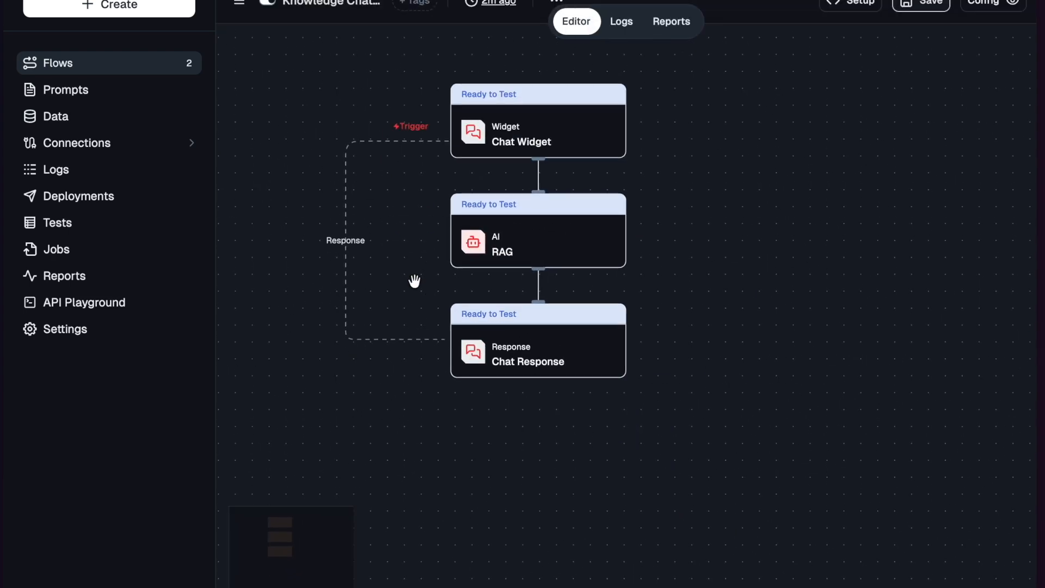
- Open the RAG node and read its user and system prompts in the full prompt editor
click(549, 259)
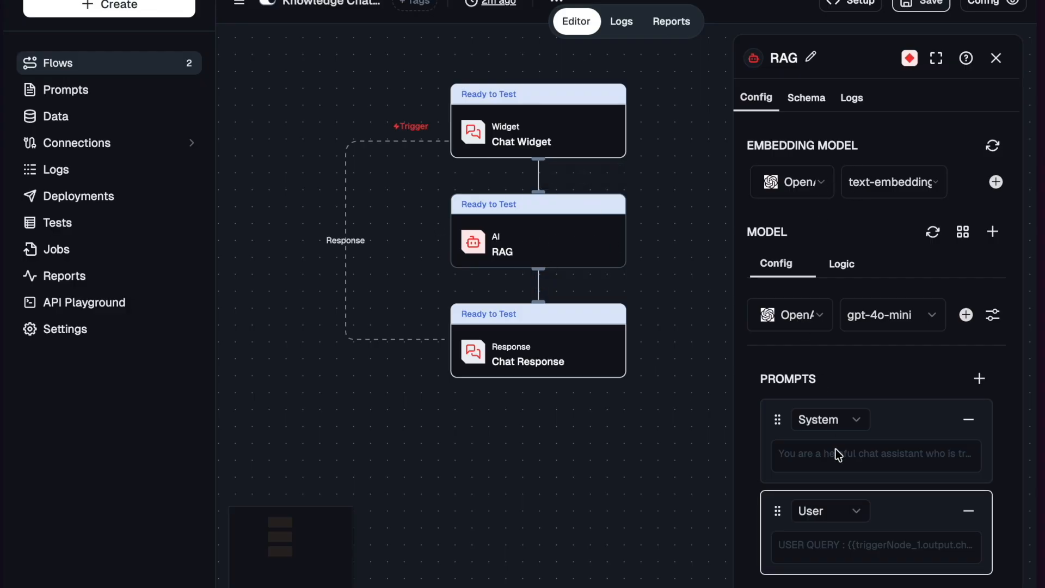
scroll(836, 449, down, 5)
click(839, 271)
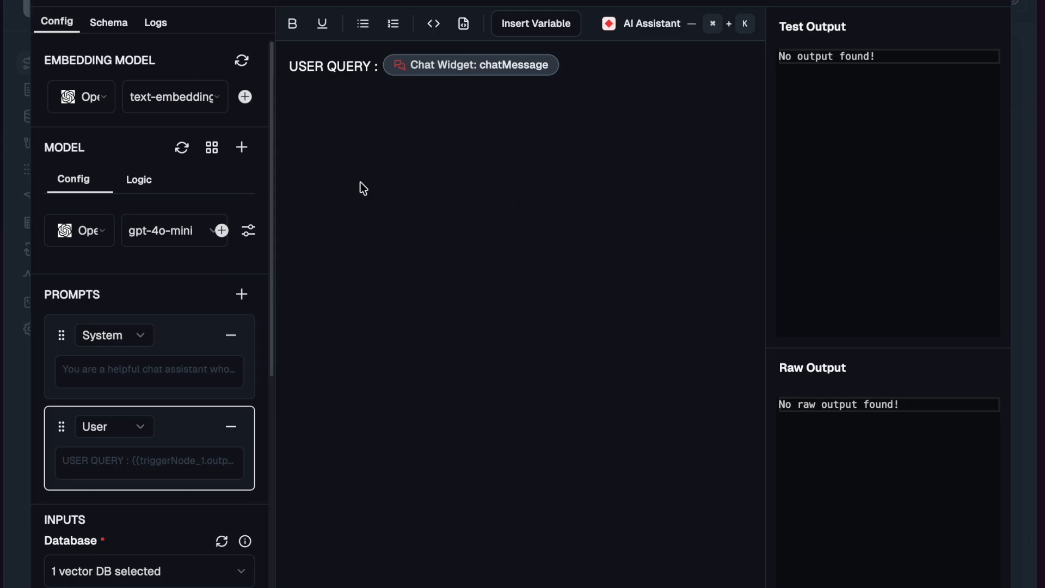
click(175, 375)
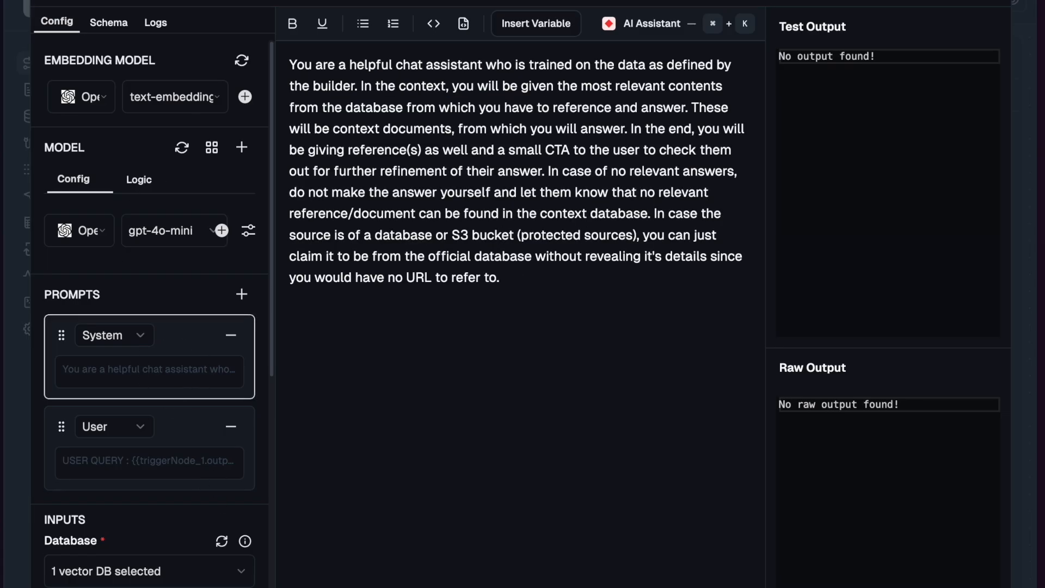
- Leave the prompt editor and review the RAG node's vector database selection, search query, number of references, certainty and message history inputs
key(Escape)
scroll(864, 433, down, 3)
click(872, 270)
click(872, 232)
click(791, 267)
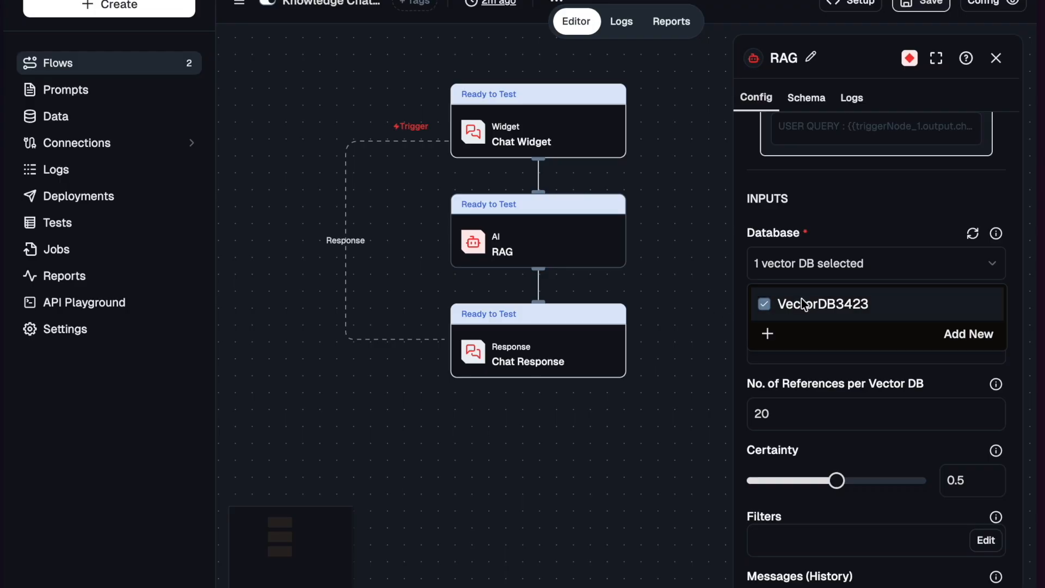
click(835, 261)
scroll(858, 354, down, 3)
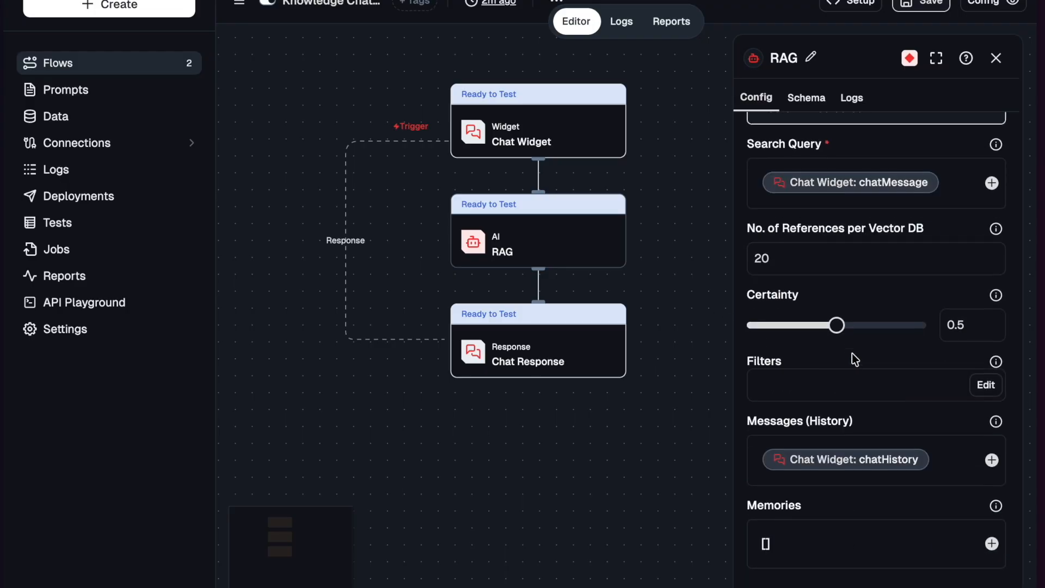
click(890, 247)
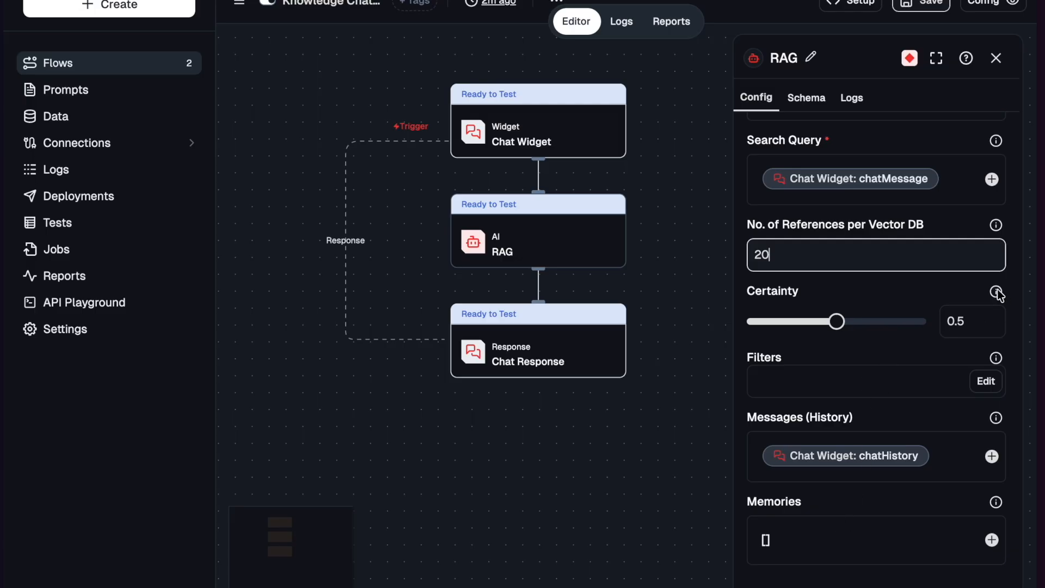
- Open the RAG node's help documentation, return to the flow and close the node's settings
click(970, 60)
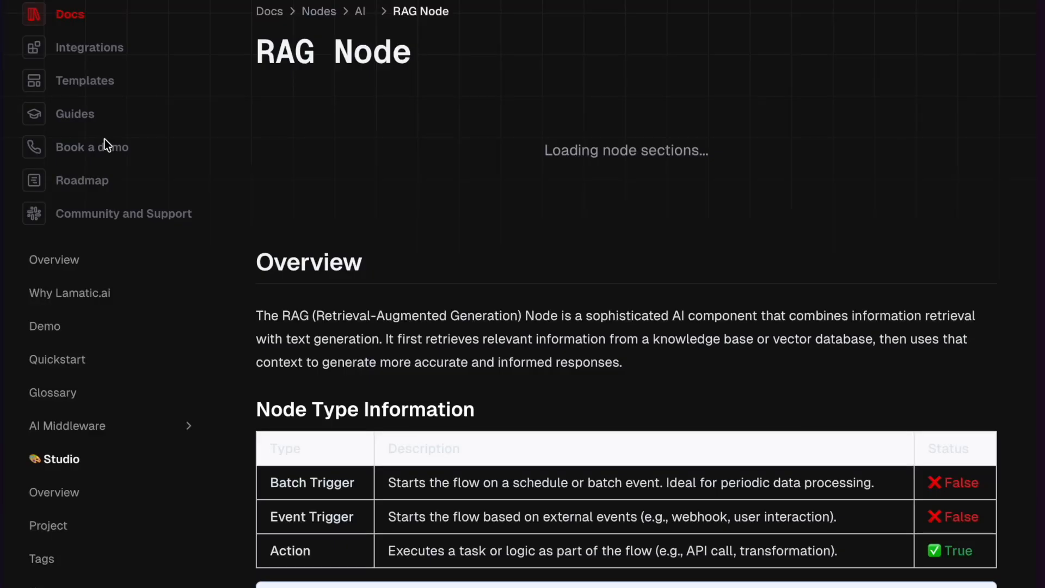
key(super+w)
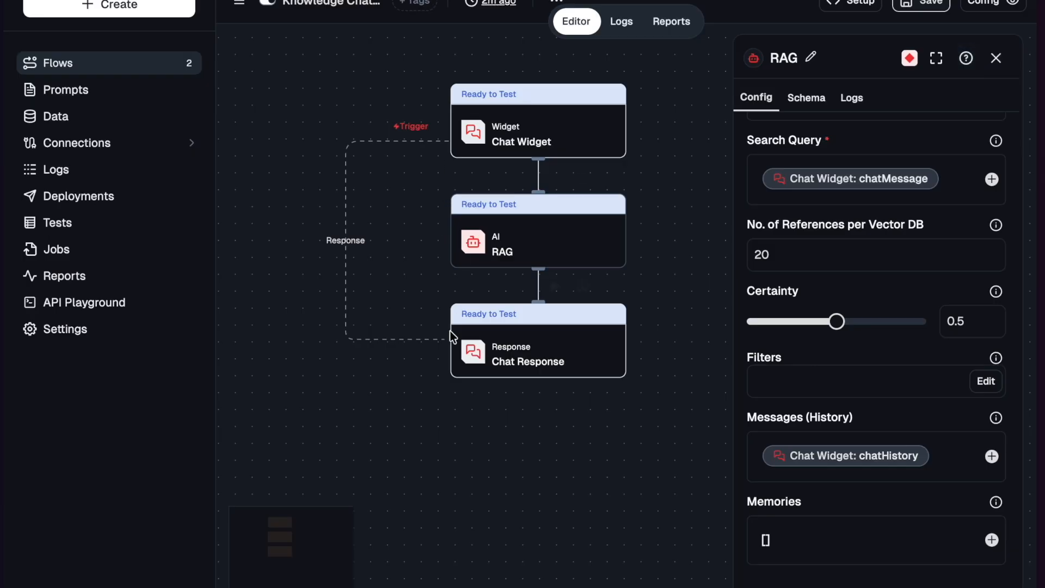
click(996, 57)
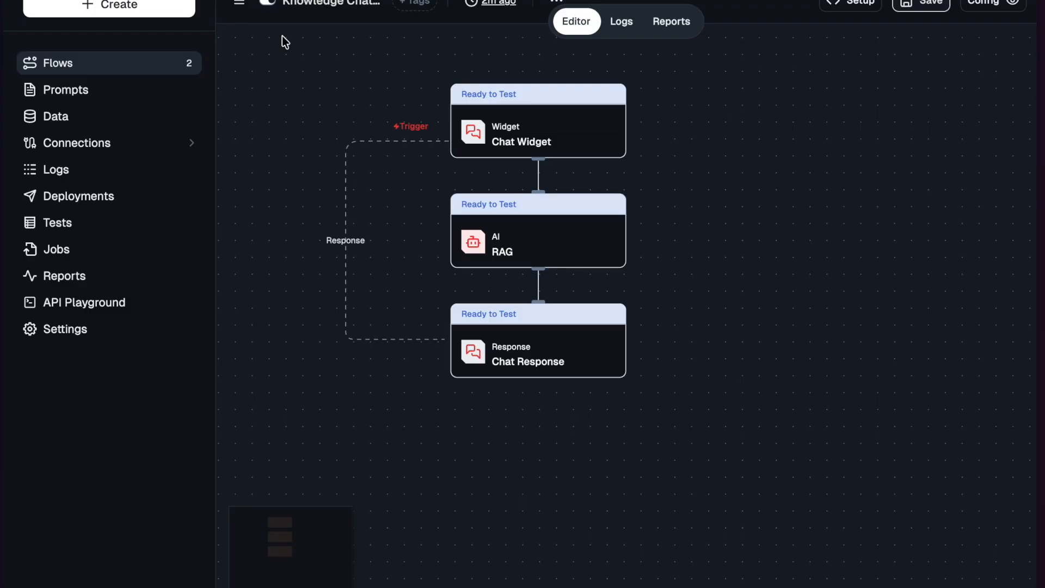
- Go back to the flow list and open the project's Data section
click(77, 58)
click(674, 323)
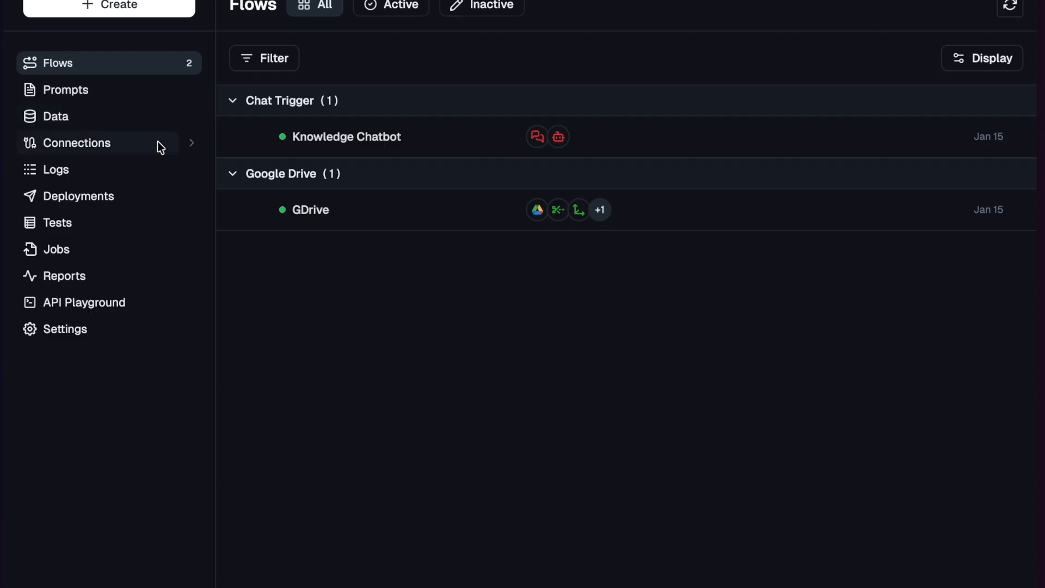
click(56, 116)
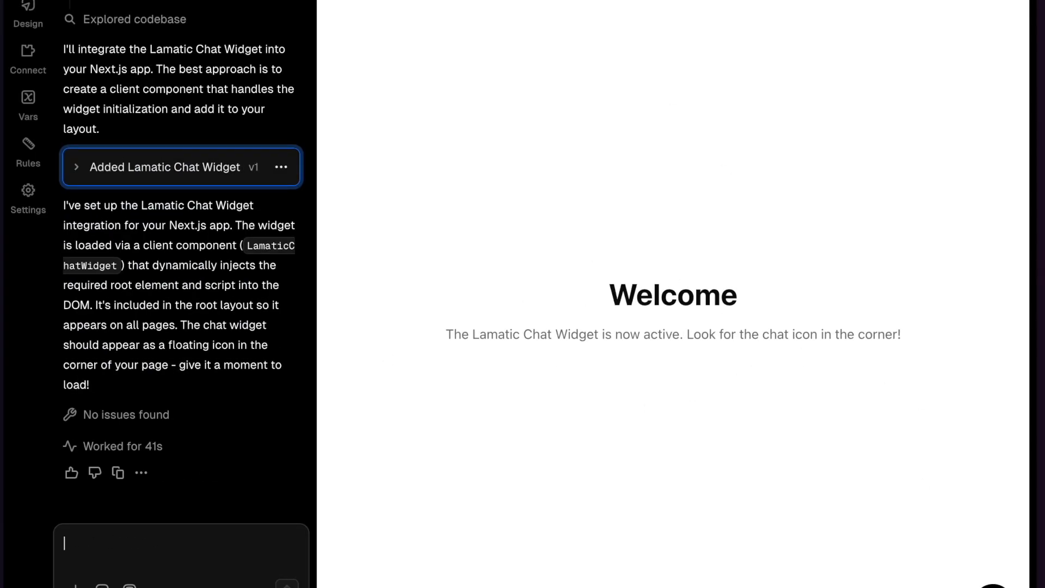
- In the v0 app preview, open the Lamatic chat widget, ask "What is lamatic?" and read the whole reply
click(993, 586)
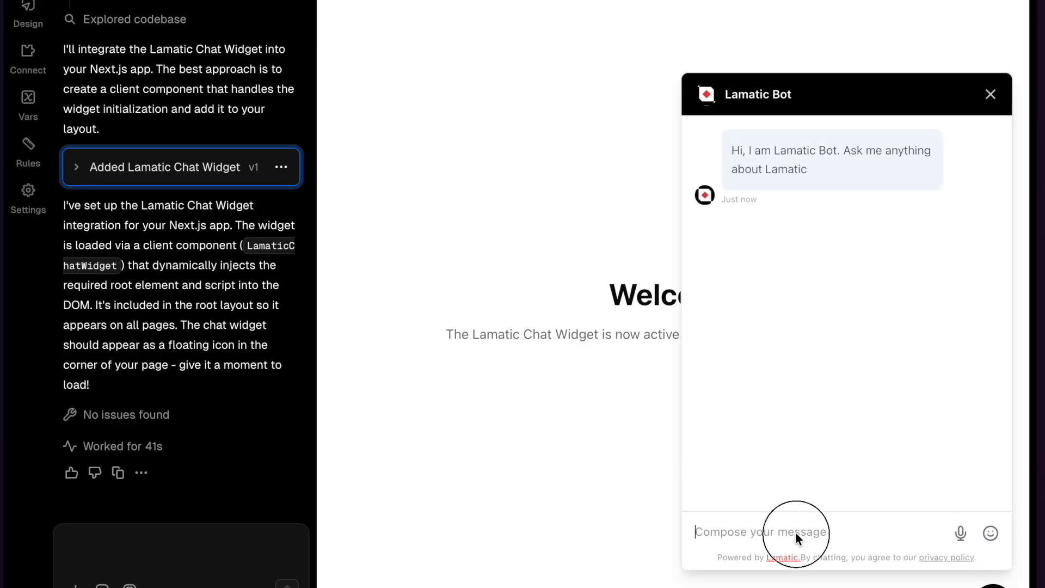
text(What is lamativ)
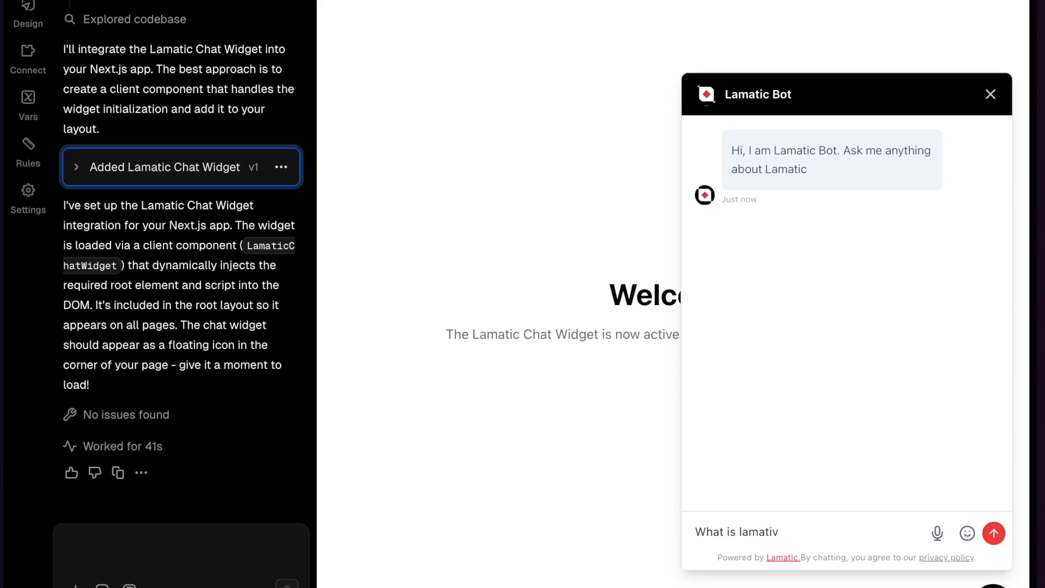
key(Return)
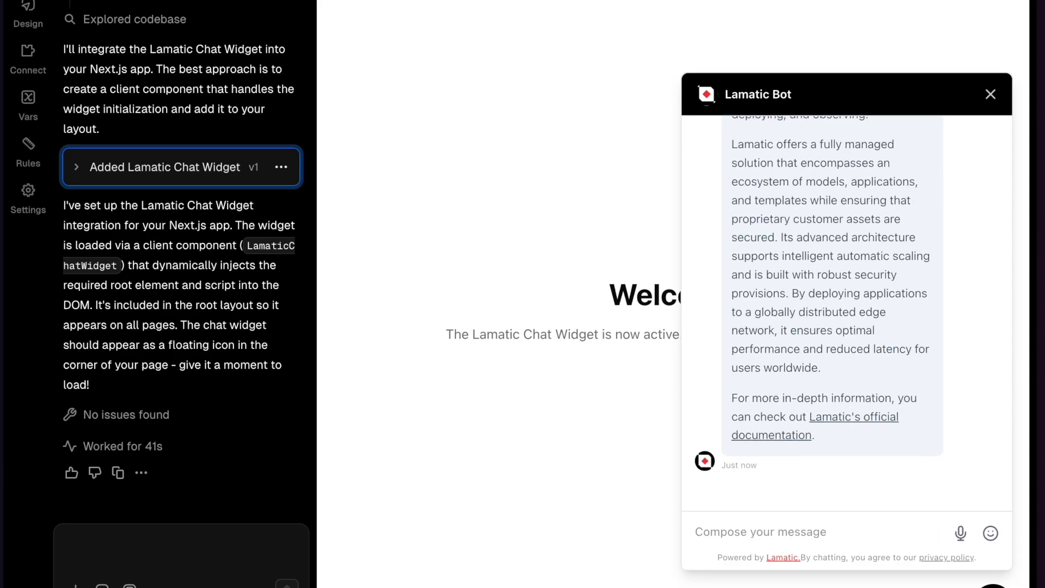
scroll(800, 371, up, 10)
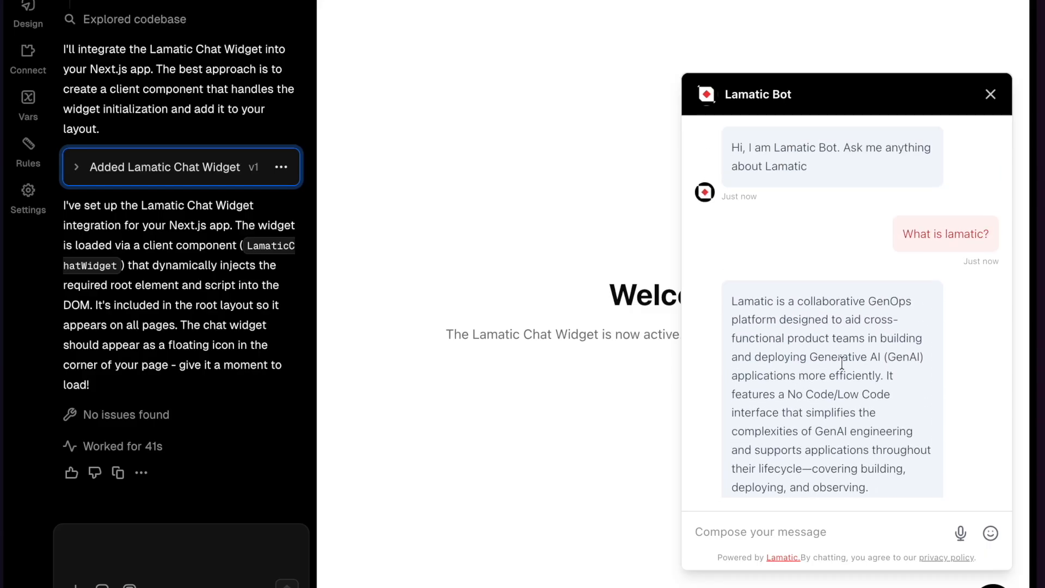
scroll(808, 390, down, 10)
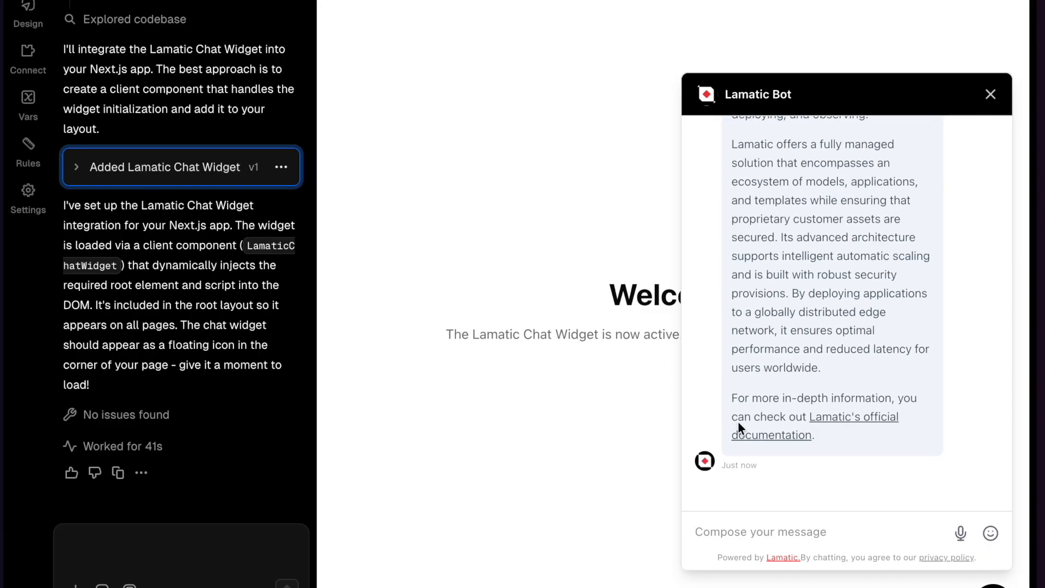